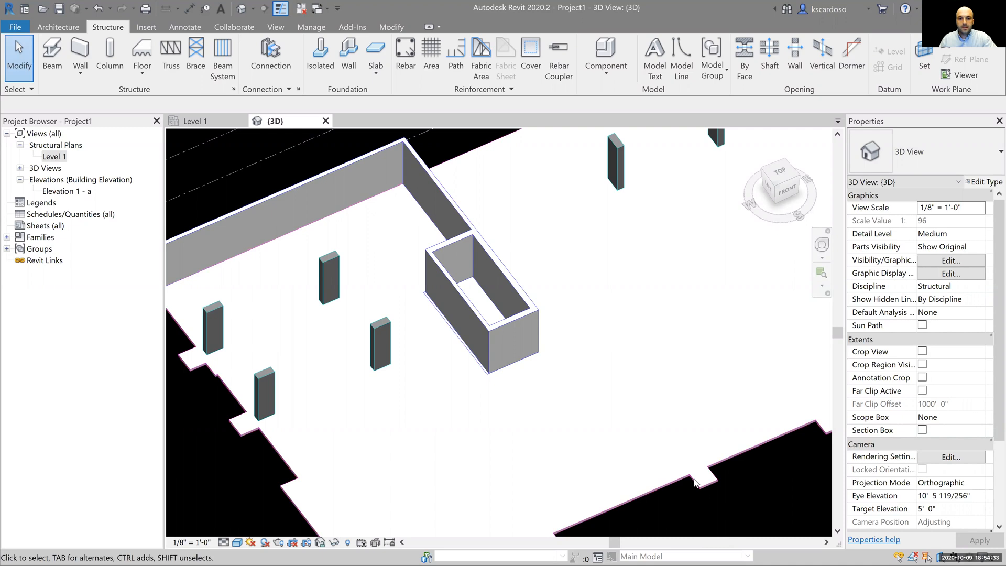
Isolate the chain of four elevator pit walls in the 3D view with a section box
{"action": "middle_click_drag", "start_coordinate": [530, 440], "coordinate": [543, 200], "text": "shift"}
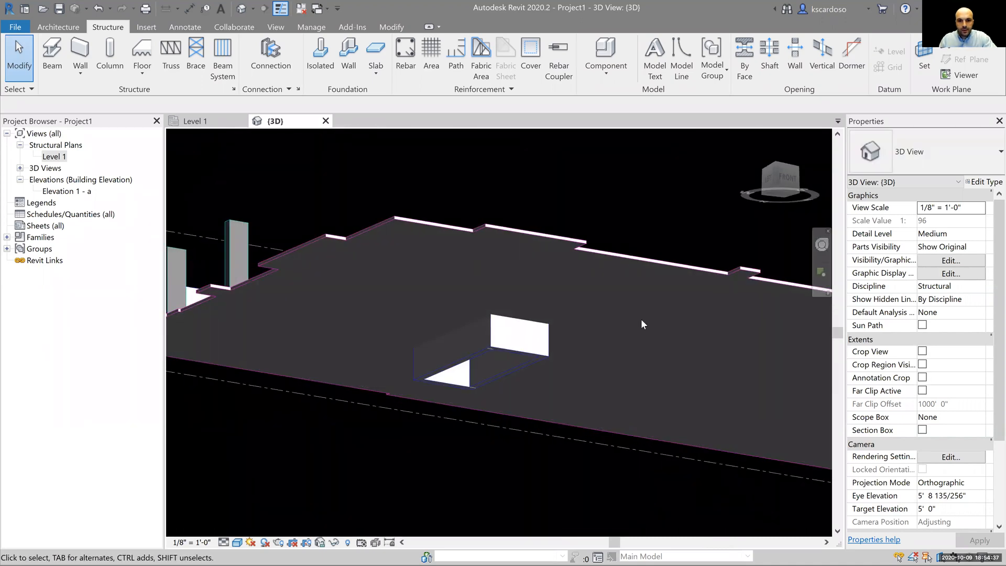
{"action": "key", "text": "Tab"}
{"action": "left_click", "coordinate": [515, 345]}
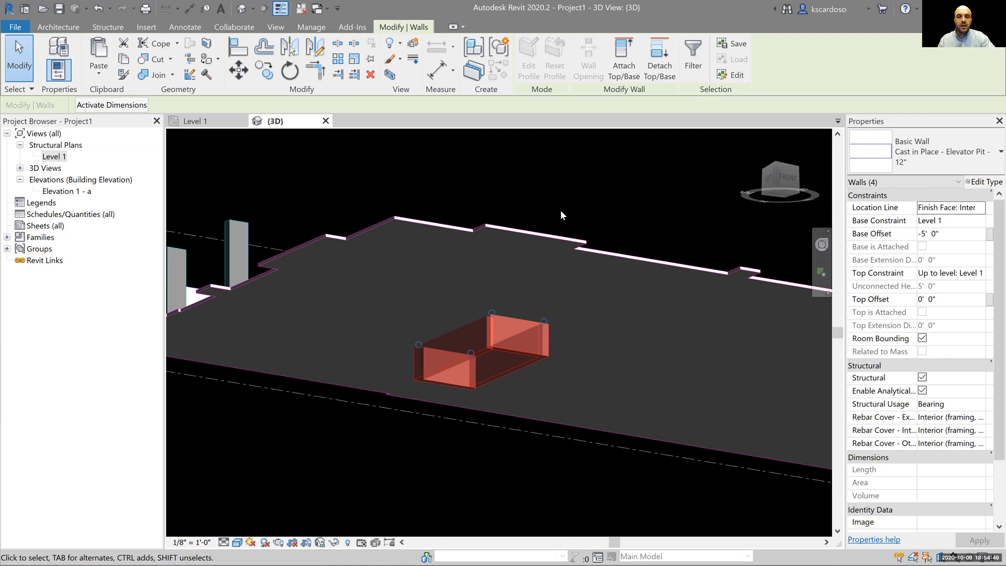
{"action": "left_click", "coordinate": [391, 76]}
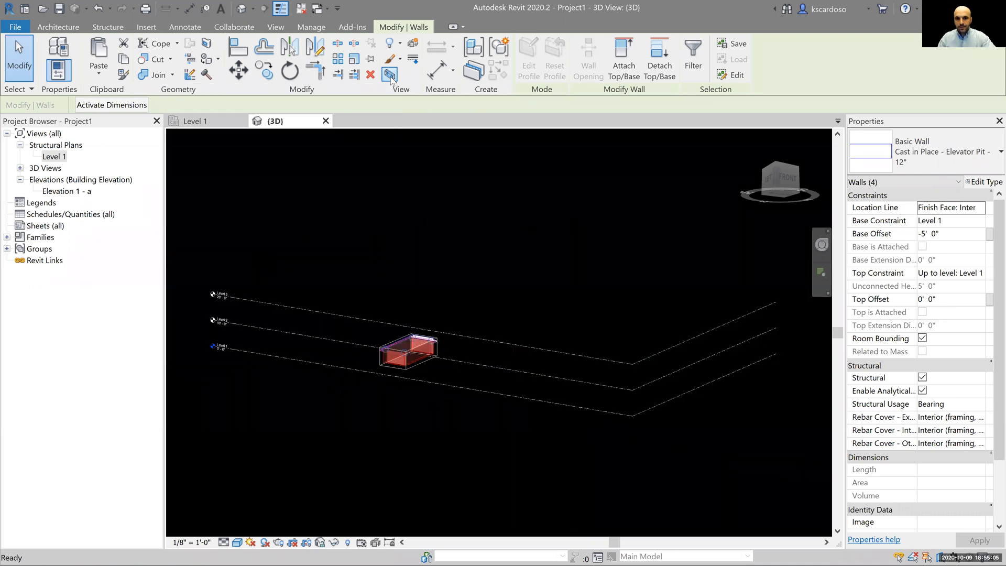
{"action": "middle_click_drag", "start_coordinate": [409, 286], "coordinate": [413, 379], "text": "shift"}
{"action": "scroll", "coordinate": [413, 379], "scroll_direction": "up", "scroll_amount": 4}
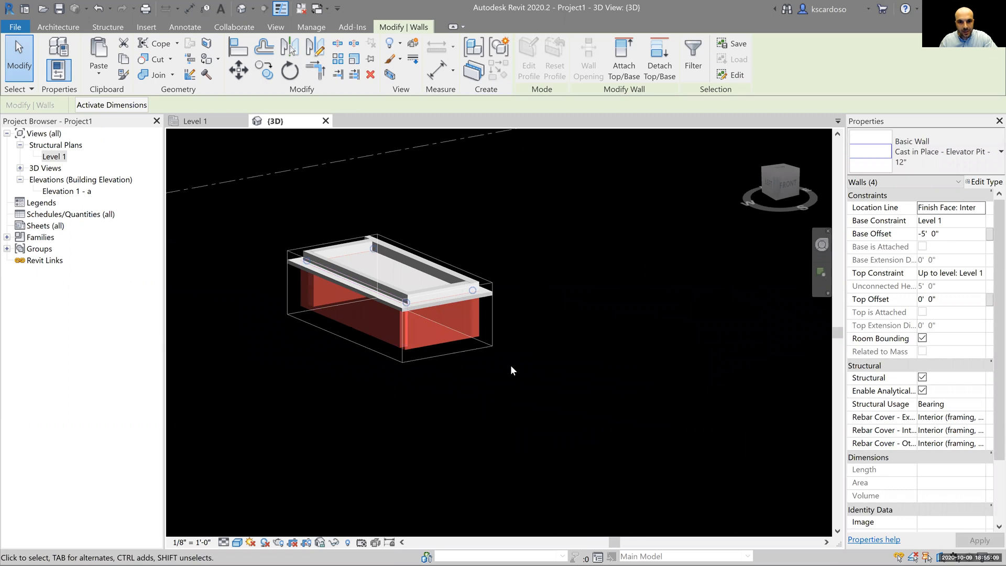
Enlarge the section box at one side and the top of the elevator pit, and turn the section box off
{"action": "left_click", "coordinate": [493, 341]}
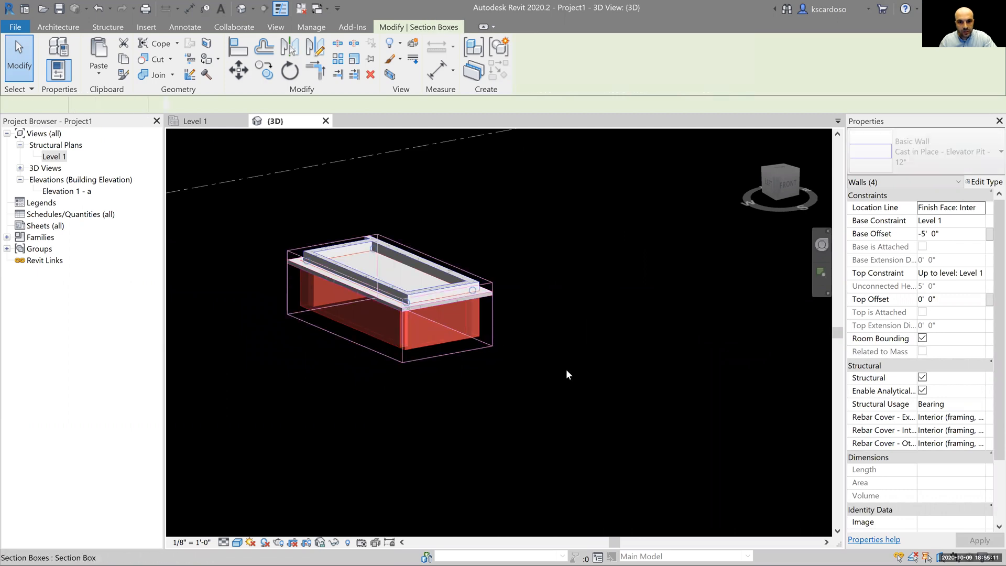
{"action": "middle_click_drag", "start_coordinate": [529, 396], "coordinate": [527, 420], "text": "shift"}
{"action": "left_click_drag", "start_coordinate": [441, 288], "coordinate": [461, 279]}
{"action": "left_click_drag", "start_coordinate": [396, 266], "coordinate": [396, 255]}
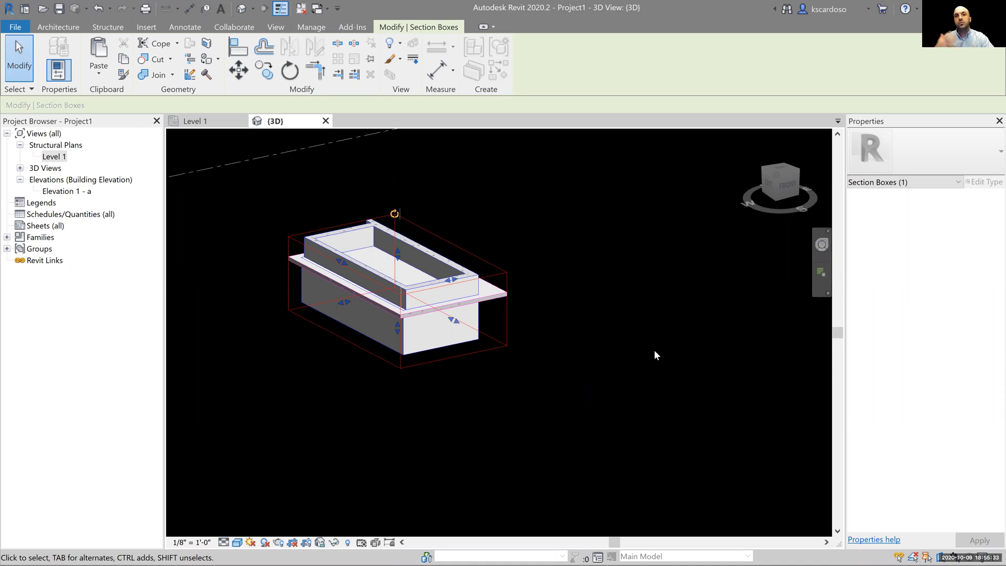
{"action": "mouse_move", "coordinate": [625, 376]}
{"action": "middle_mouse_down", "text": "shift"}
{"action": "mouse_move", "coordinate": [633, 384]}
{"action": "mouse_move", "coordinate": [625, 376]}
{"action": "middle_mouse_up", "text": "shift"}
{"action": "left_click", "coordinate": [625, 376]}
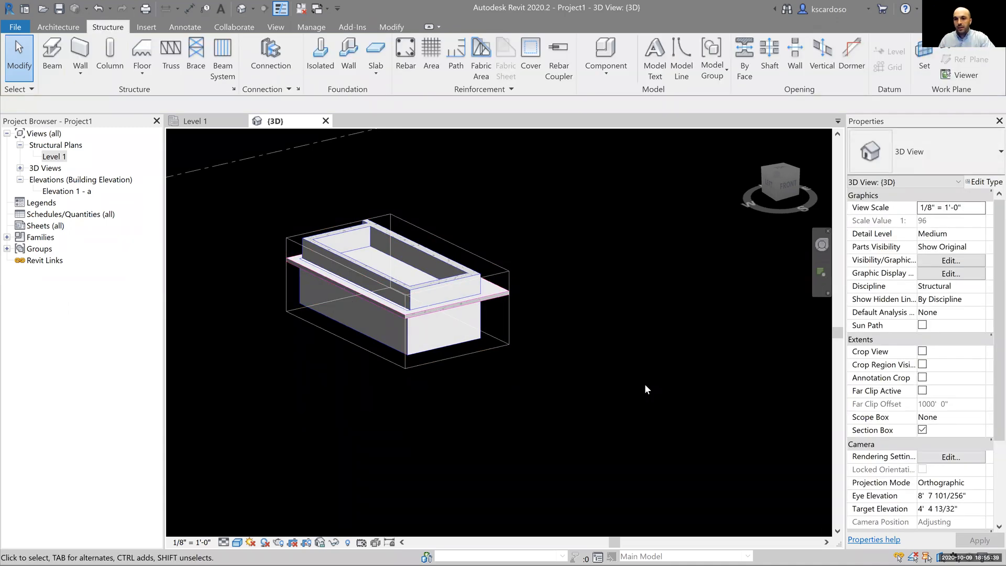
{"action": "left_click", "coordinate": [923, 430]}
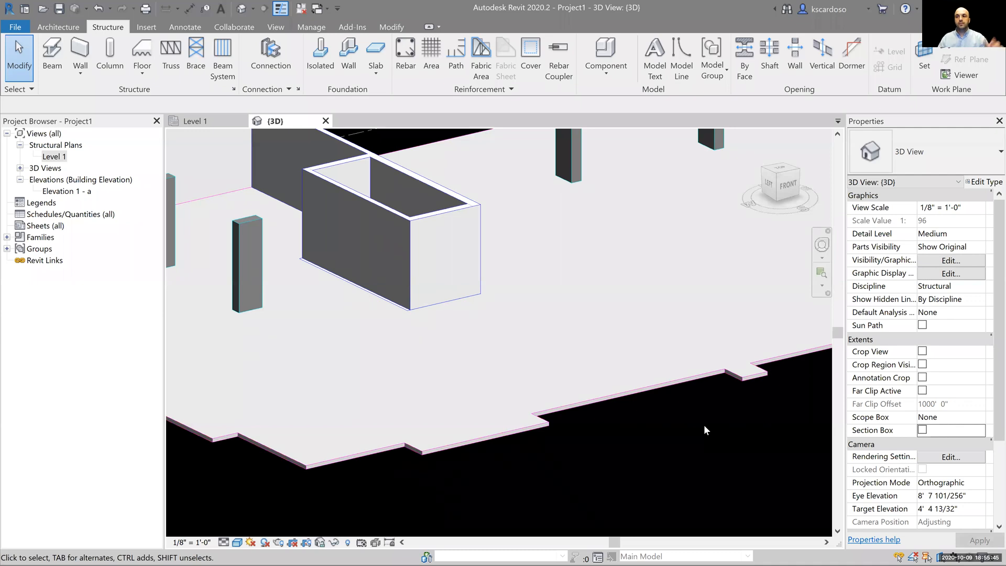
Select the chain of four elevator pit walls below the slab and fit a section box around them
{"action": "middle_click_drag", "start_coordinate": [670, 443], "coordinate": [493, 508], "text": "shift"}
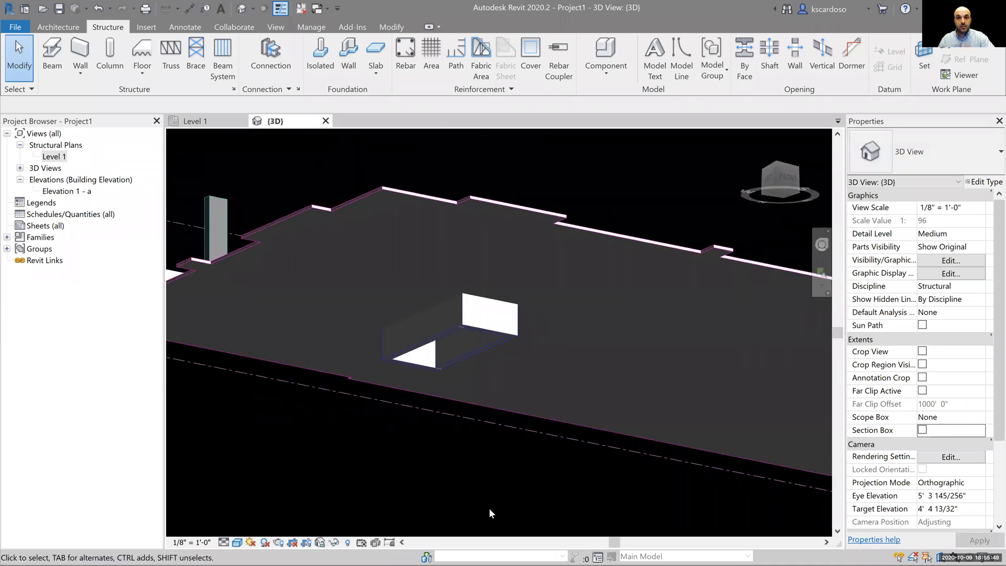
{"action": "left_click", "coordinate": [489, 318]}
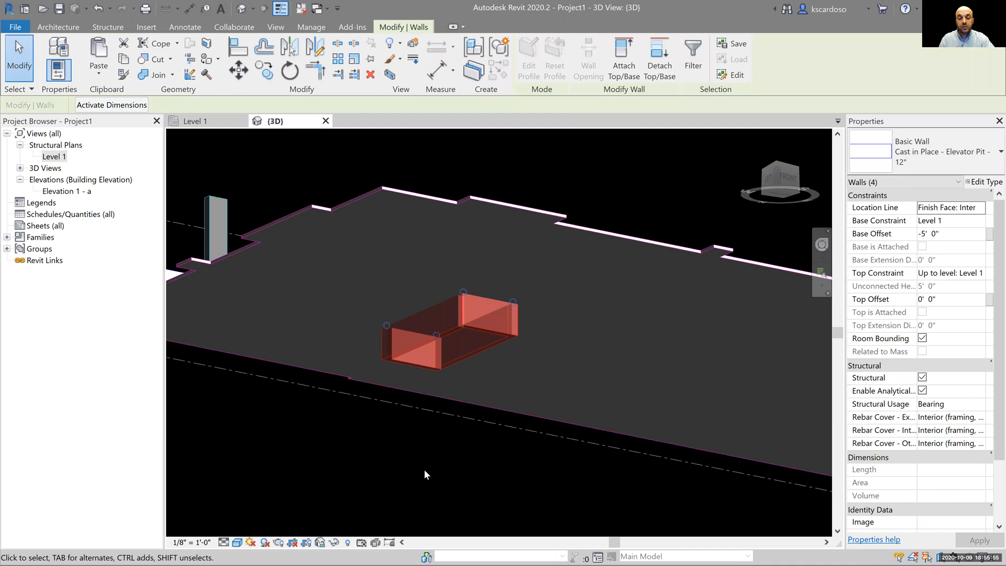
{"action": "key", "text": "b"}
{"action": "key", "text": "x"}
{"action": "scroll", "coordinate": [388, 305], "scroll_direction": "up", "scroll_amount": 2}
{"action": "middle_click_drag", "start_coordinate": [387, 305], "coordinate": [369, 359], "text": "shift"}
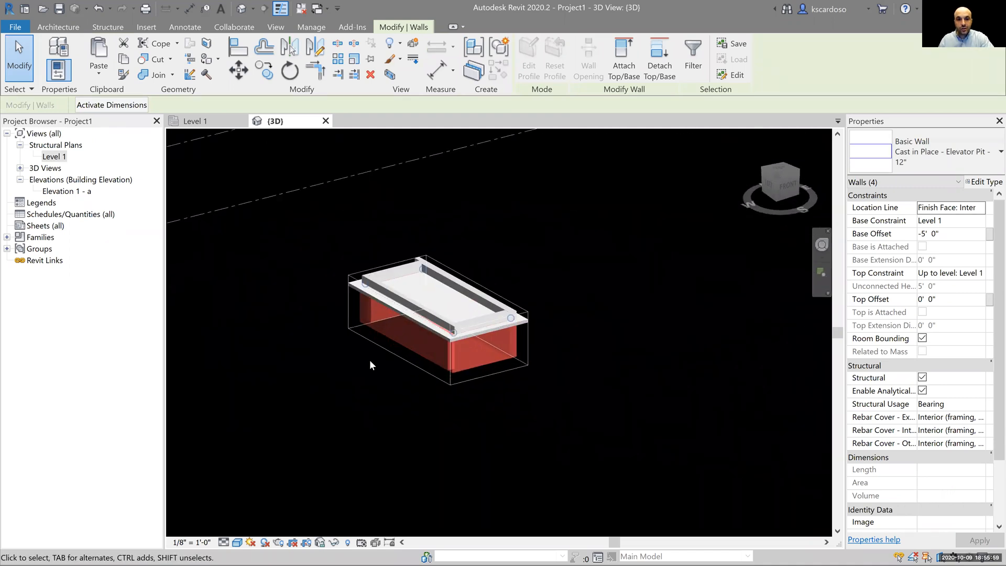
{"action": "key", "text": "Escape"}
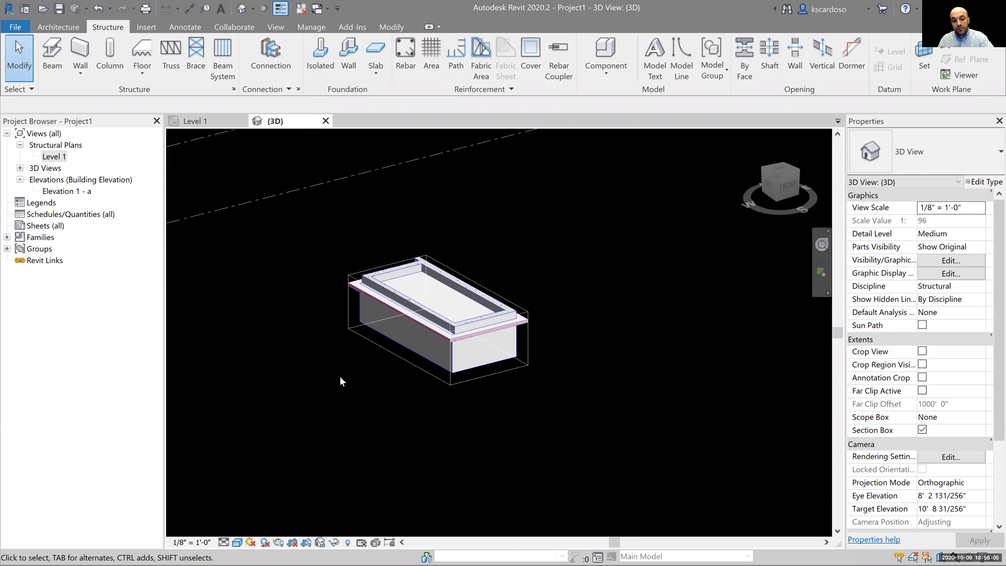
Hide the Section Boxes annotation category in the 3D view's Visibility/Graphic Overrides
{"action": "key", "text": "v"}
{"action": "key", "text": "g"}
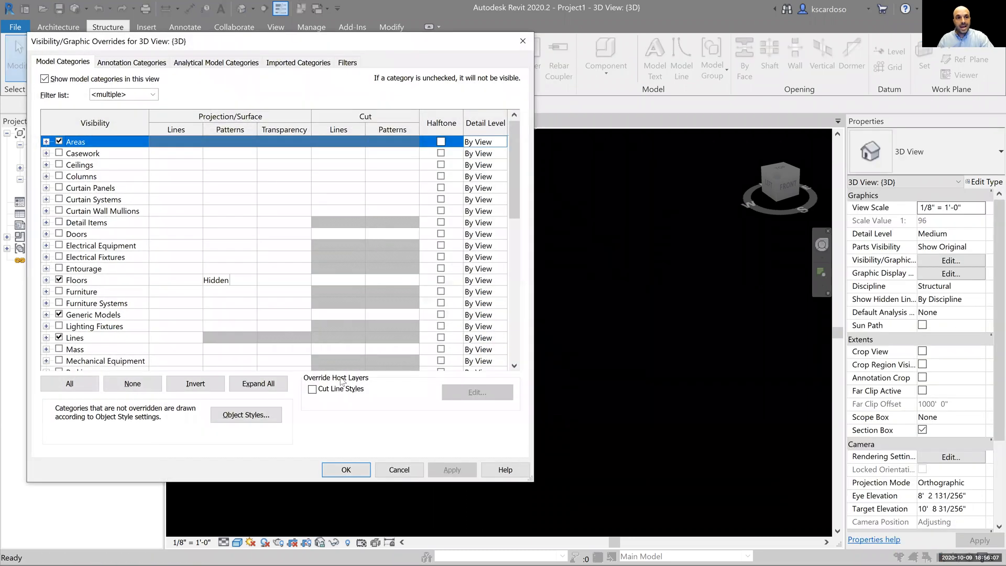
{"action": "key", "text": "ctrl+Tab"}
{"action": "left_click_drag", "start_coordinate": [99, 117], "coordinate": [192, 116]}
{"action": "left_click", "coordinate": [99, 202]}
{"action": "type", "text": "se"}
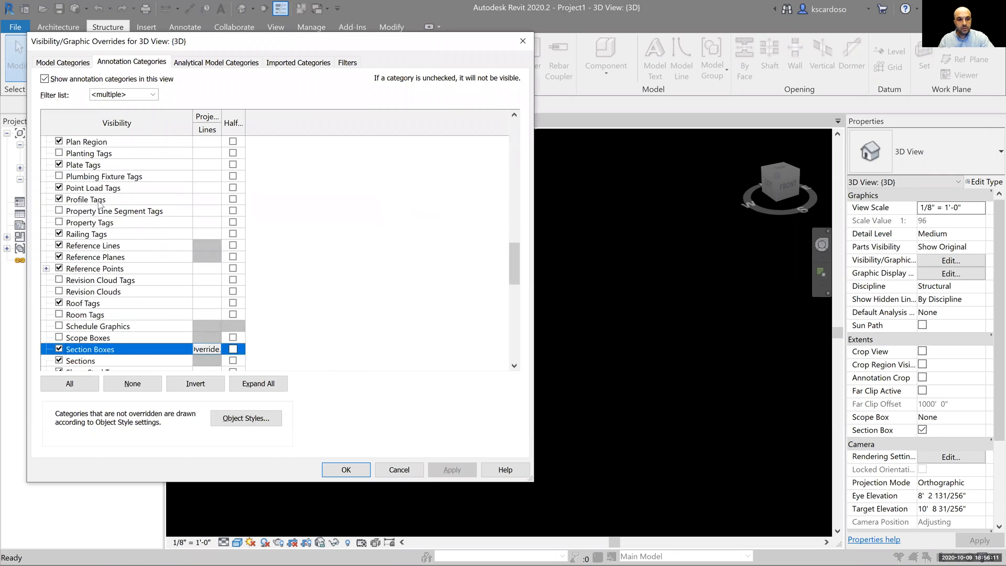
{"action": "scroll", "coordinate": [113, 273], "scroll_direction": "down", "scroll_amount": 1}
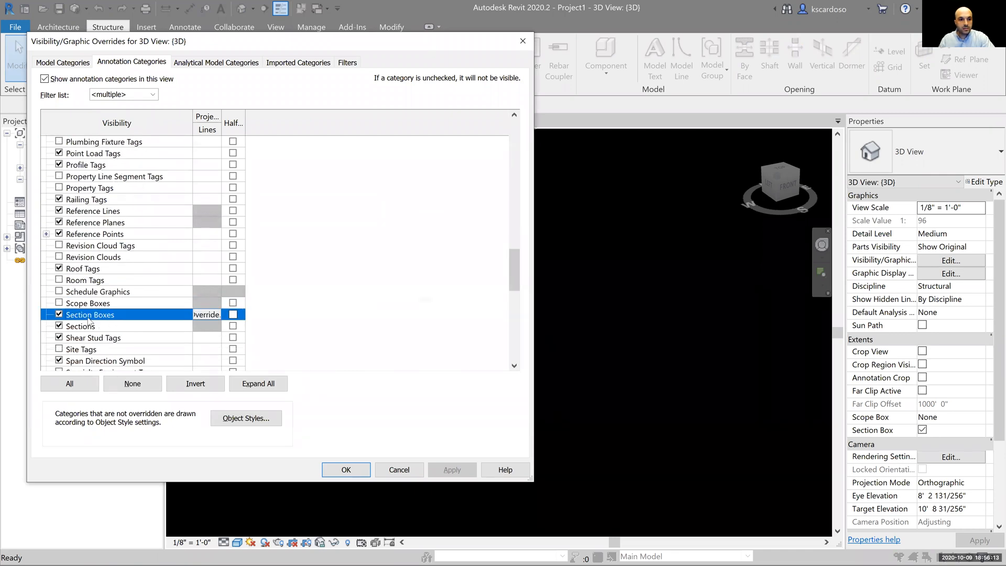
{"action": "left_click", "coordinate": [59, 314]}
{"action": "left_click", "coordinate": [355, 472]}
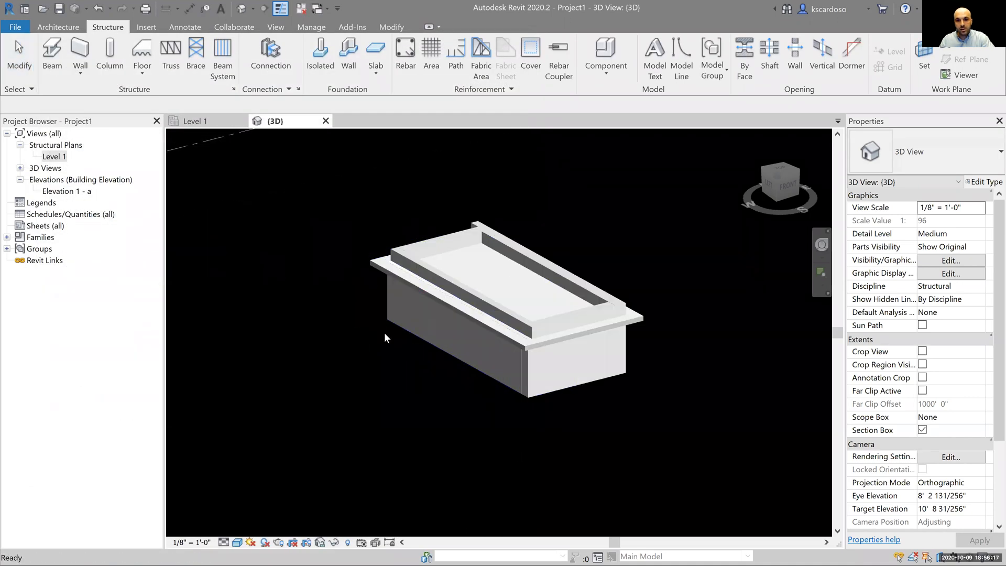
Attach the tops of the four elevator pit walls to the slab above them
{"action": "middle_click_drag", "start_coordinate": [446, 430], "coordinate": [419, 402], "text": "shift"}
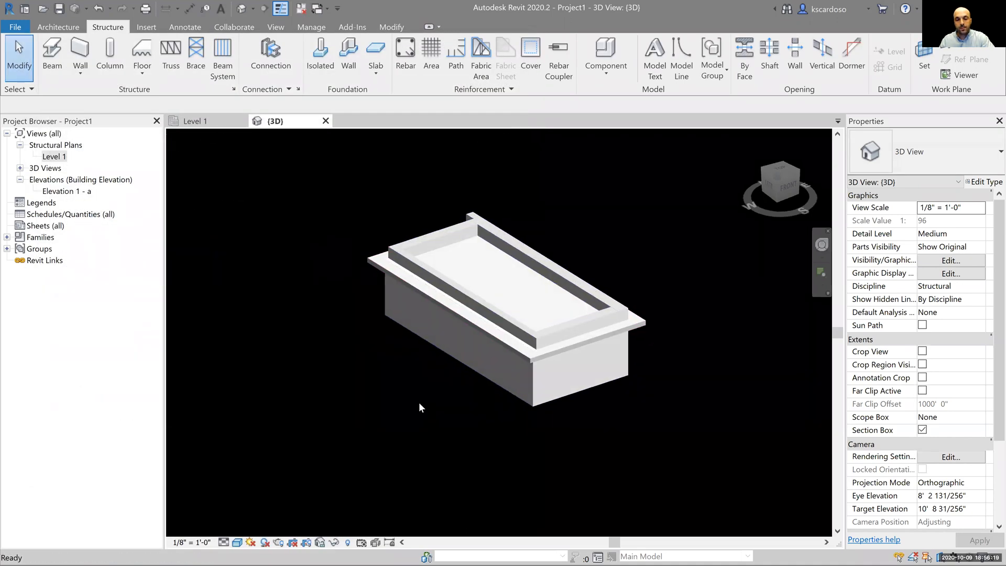
{"action": "scroll", "coordinate": [339, 382], "scroll_direction": "up", "scroll_amount": 5}
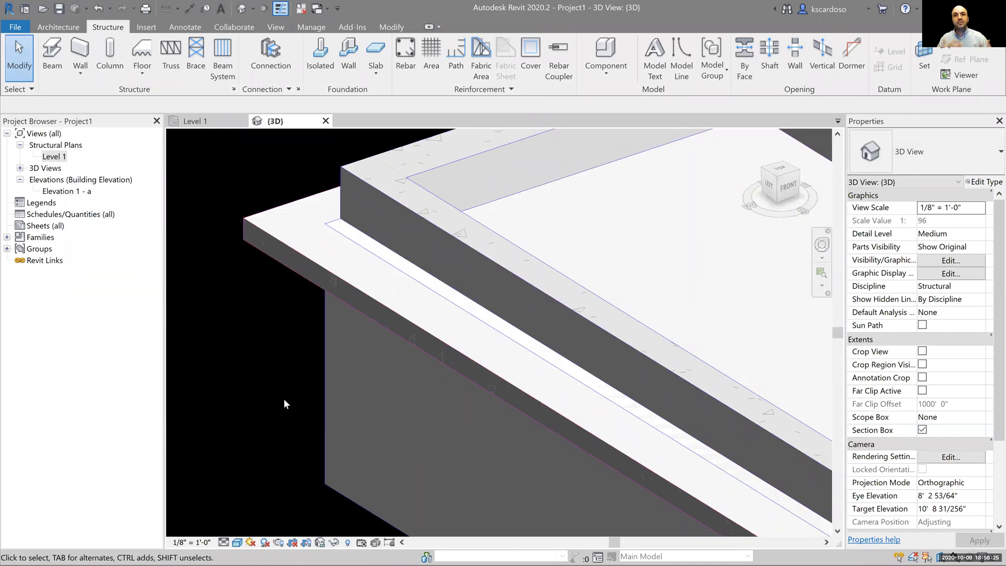
{"action": "scroll", "coordinate": [285, 272], "scroll_direction": "down", "scroll_amount": 5}
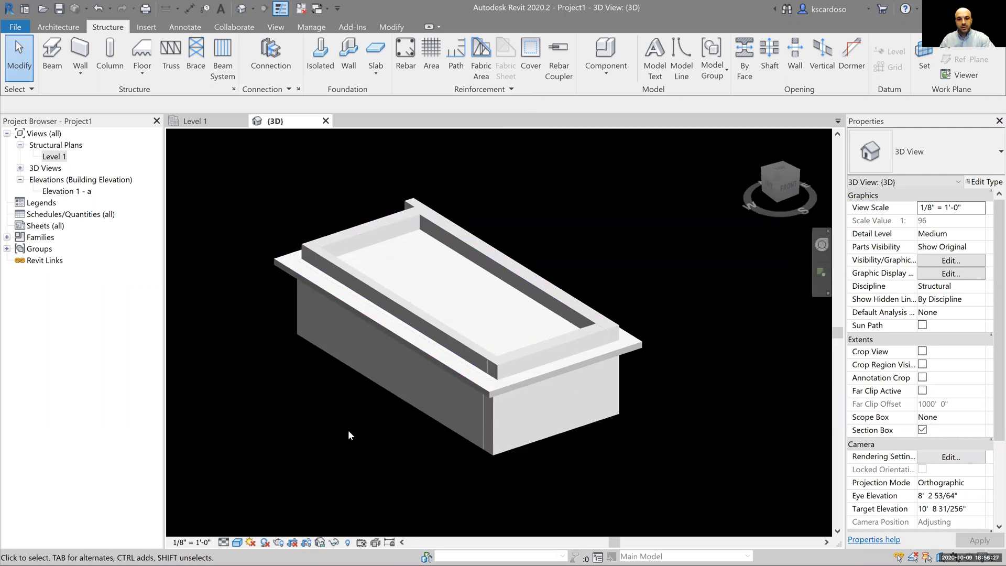
{"action": "middle_click_drag", "start_coordinate": [427, 460], "coordinate": [590, 449], "text": "shift"}
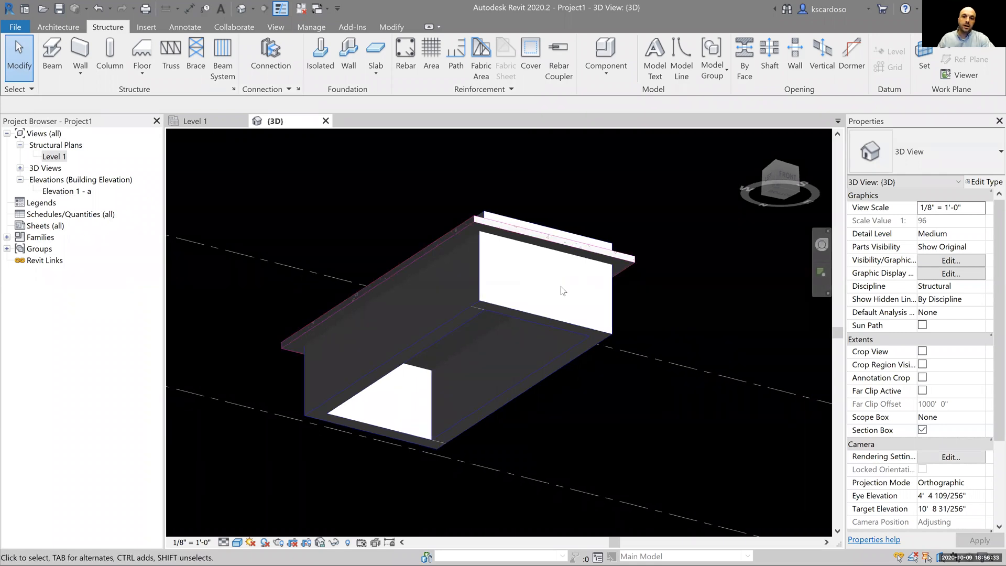
{"action": "key", "text": "Tab"}
{"action": "left_click", "coordinate": [661, 318]}
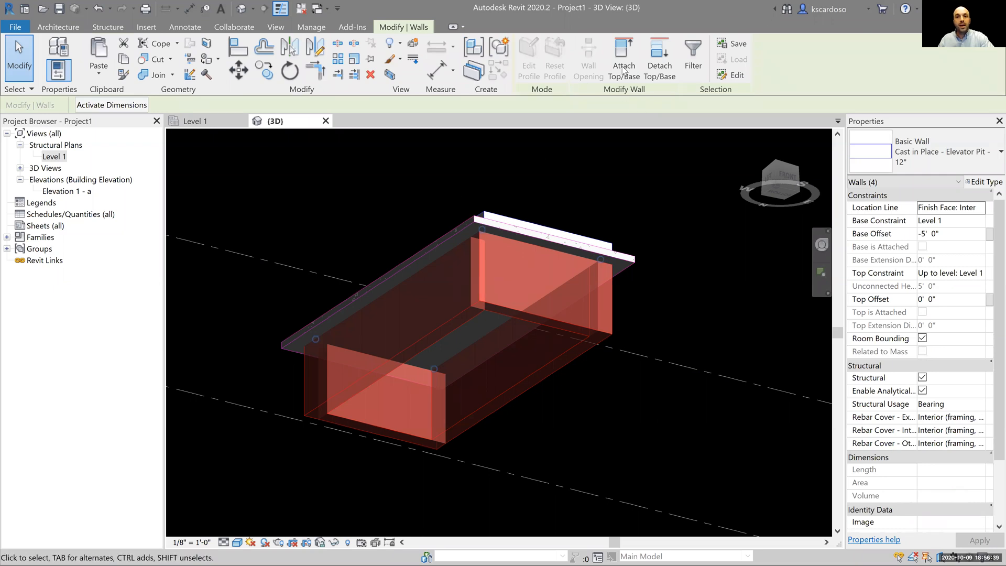
{"action": "left_click", "coordinate": [624, 63]}
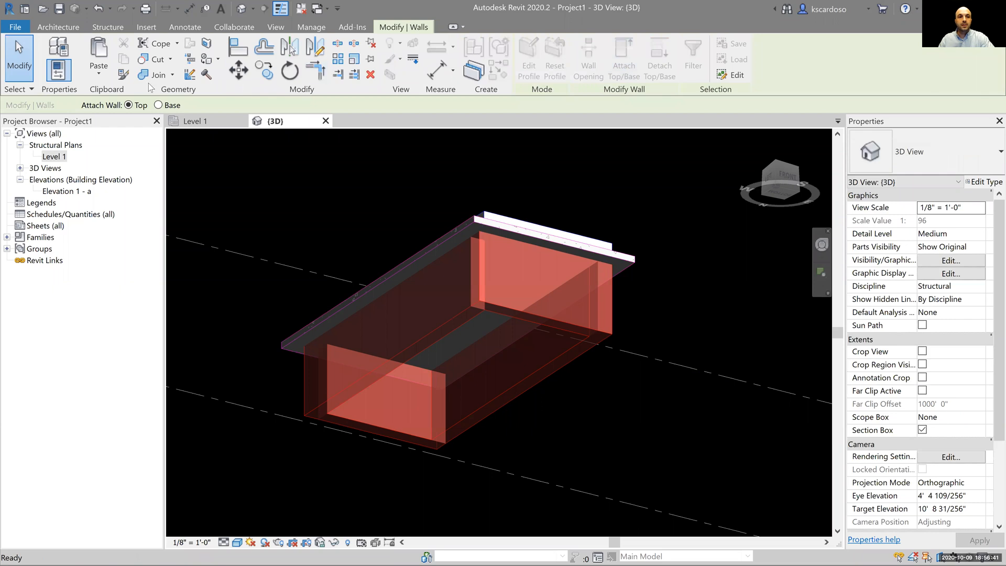
{"action": "scroll", "coordinate": [643, 268], "scroll_direction": "up", "scroll_amount": 1}
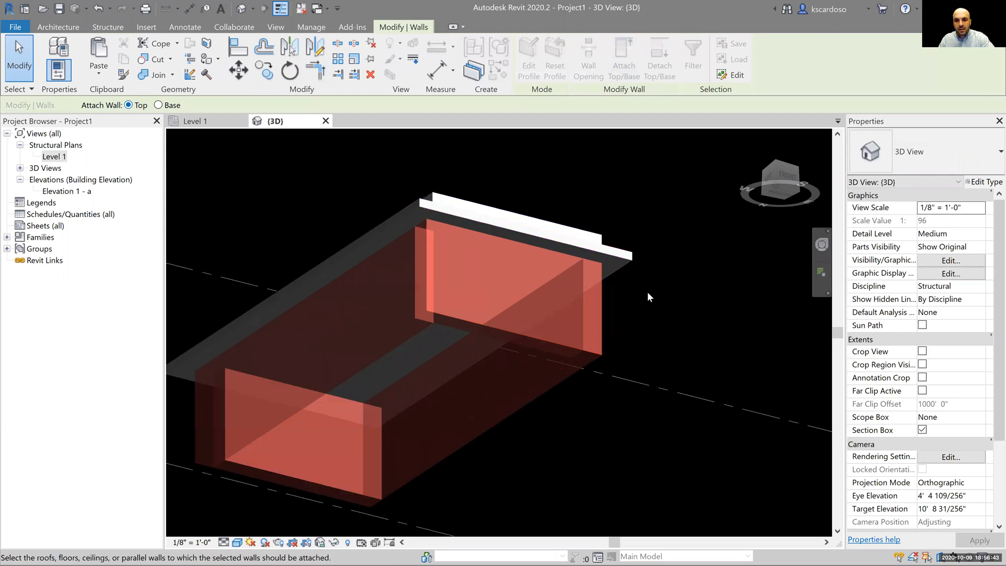
{"action": "left_click", "coordinate": [631, 266]}
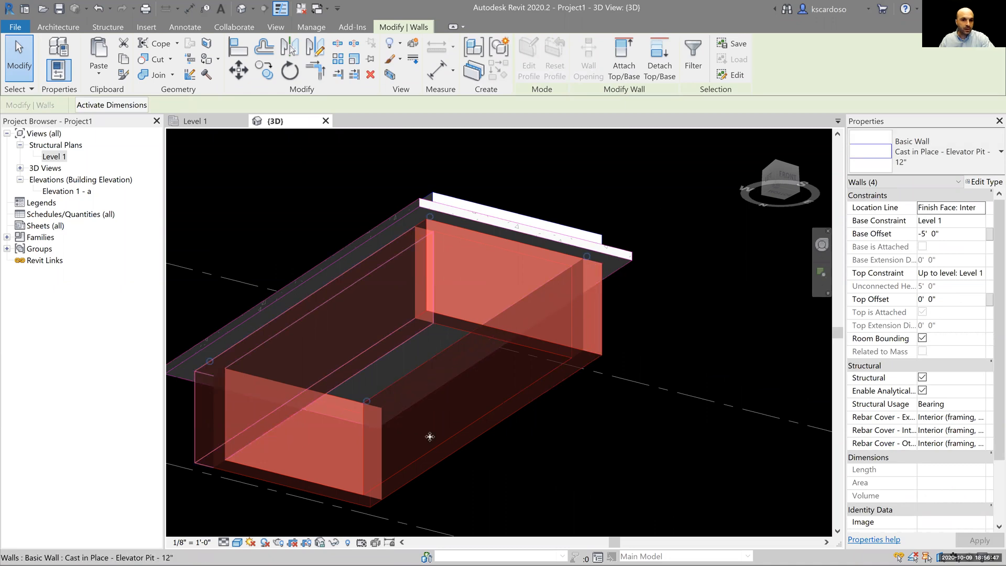
{"action": "middle_click_drag", "start_coordinate": [669, 201], "coordinate": [694, 264], "text": "shift"}
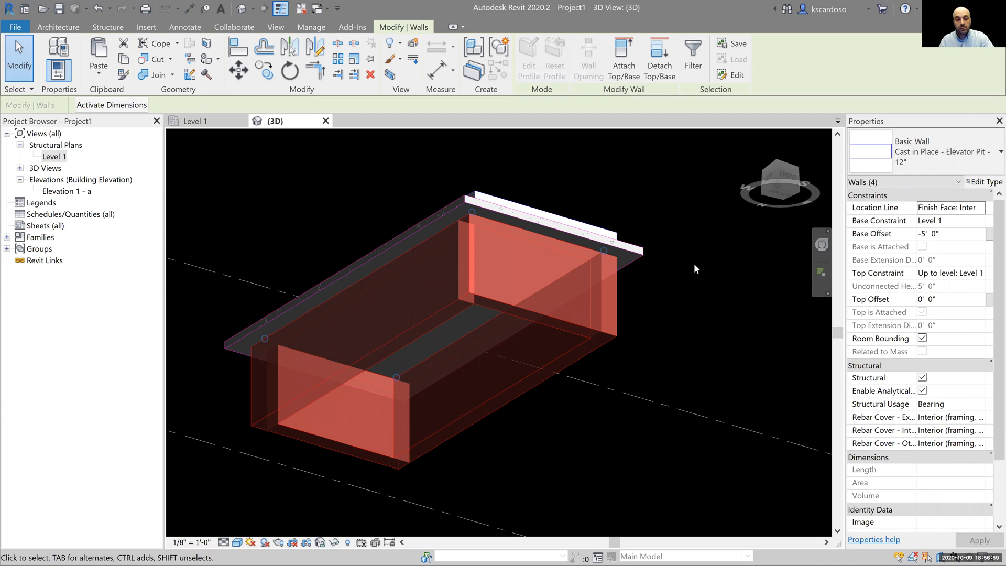
{"action": "key", "text": "Escape"}
{"action": "middle_click_drag", "start_coordinate": [707, 265], "coordinate": [712, 265]}
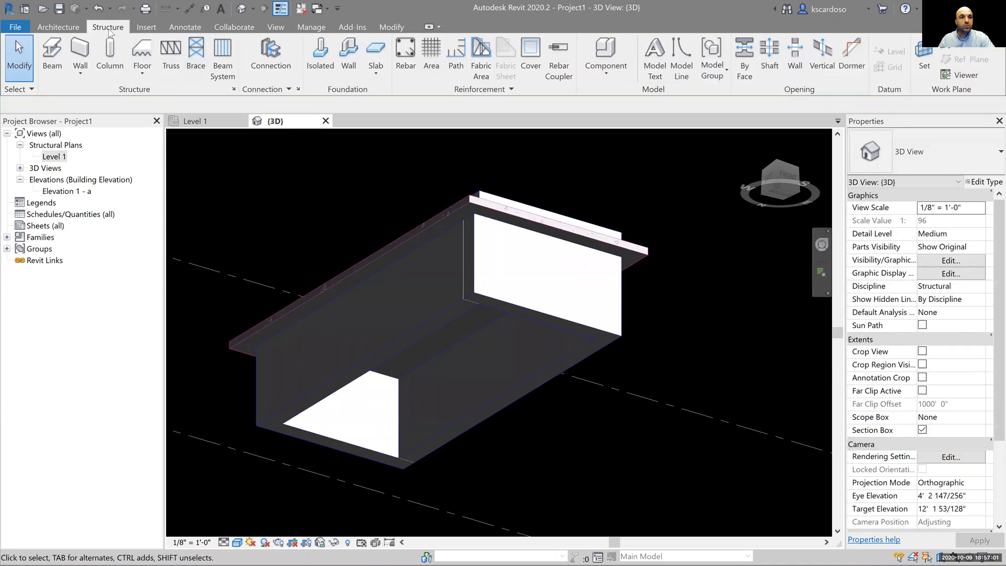
Start a structural floor and duplicate the Slab on Grade - 5" type as Elevator Pit - 18"
{"action": "left_click", "coordinate": [143, 74]}
{"action": "left_click", "coordinate": [118, 97]}
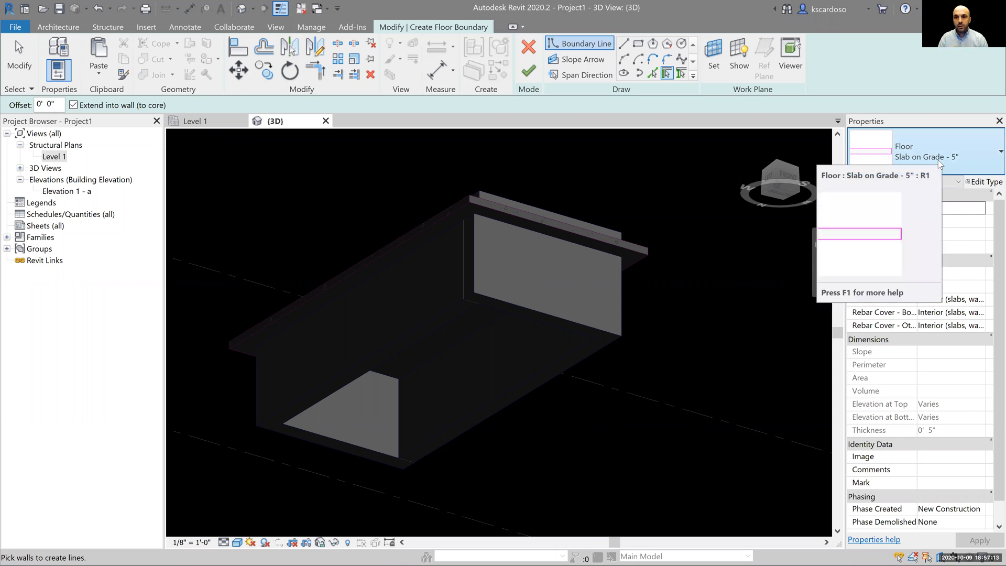
{"action": "left_click", "coordinate": [985, 182]}
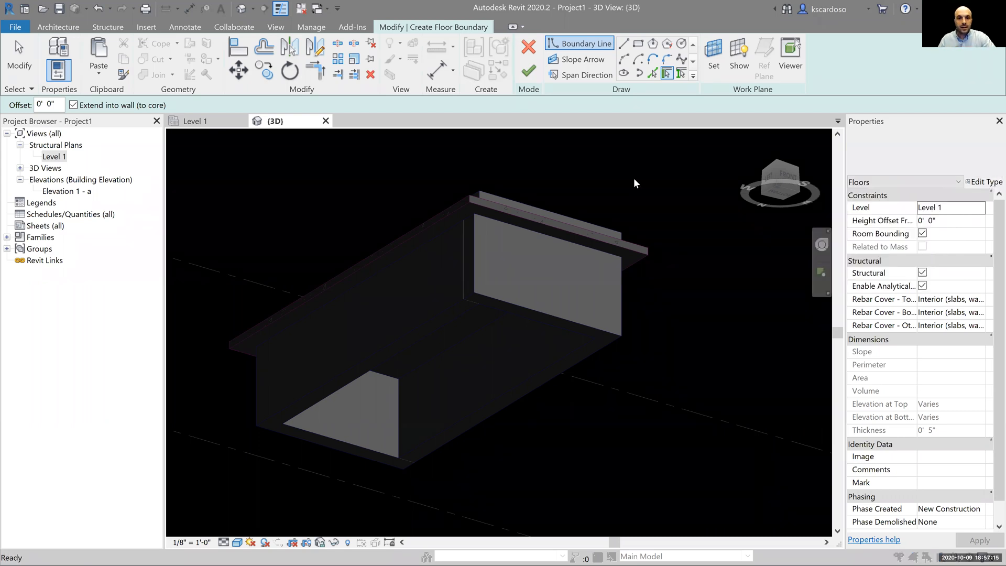
{"action": "left_click", "coordinate": [490, 135]}
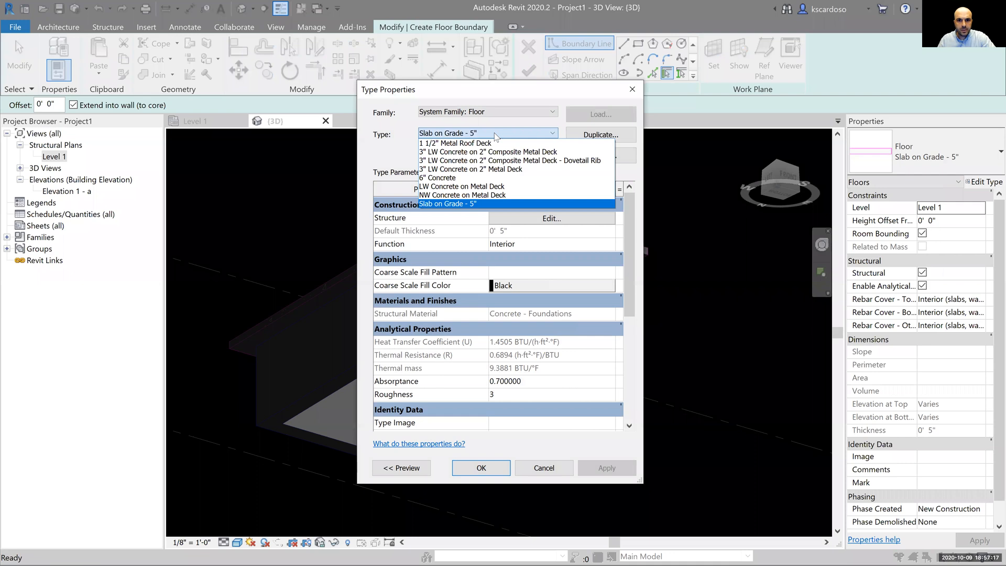
{"action": "left_click", "coordinate": [601, 135]}
{"action": "left_click", "coordinate": [602, 134]}
{"action": "type", "text": "Elevator Pit - 12"}
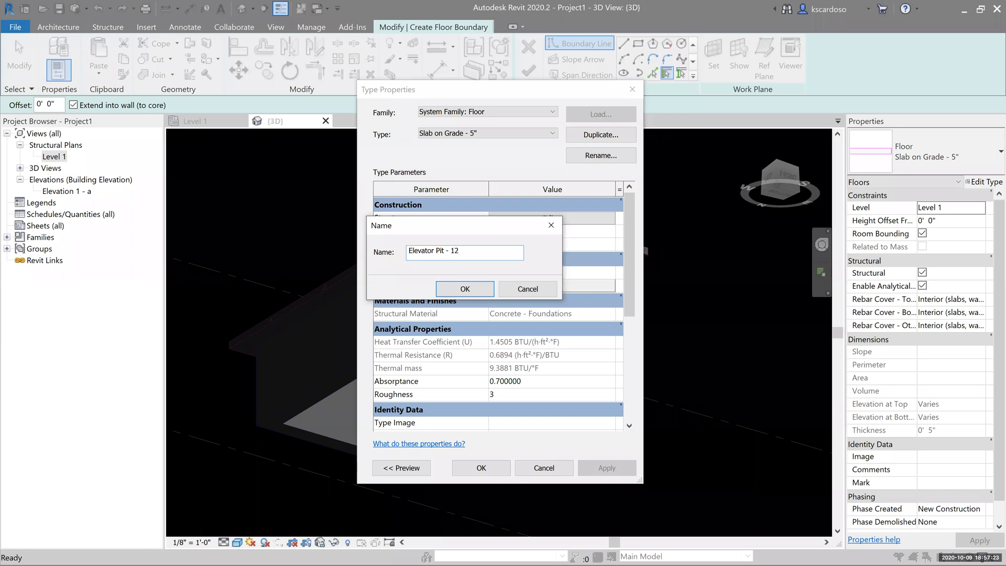
{"action": "type", "text": "\""}
{"action": "key", "text": "BackSpace"}
{"action": "key", "text": "BackSpace"}
{"action": "type", "text": "8\""}
{"action": "key", "text": "Return"}
Set the structure layer thickness of the Elevator Pit - 18" floor type to 18"
{"action": "left_click", "coordinate": [529, 218]}
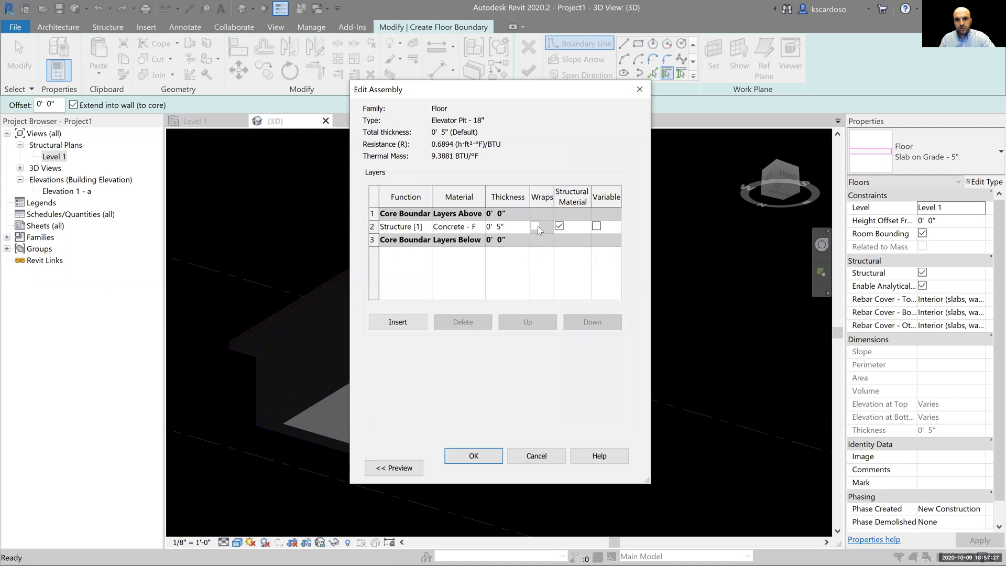
{"action": "left_click", "coordinate": [522, 227]}
{"action": "type", "text": "18\""}
{"action": "key", "text": "Return"}
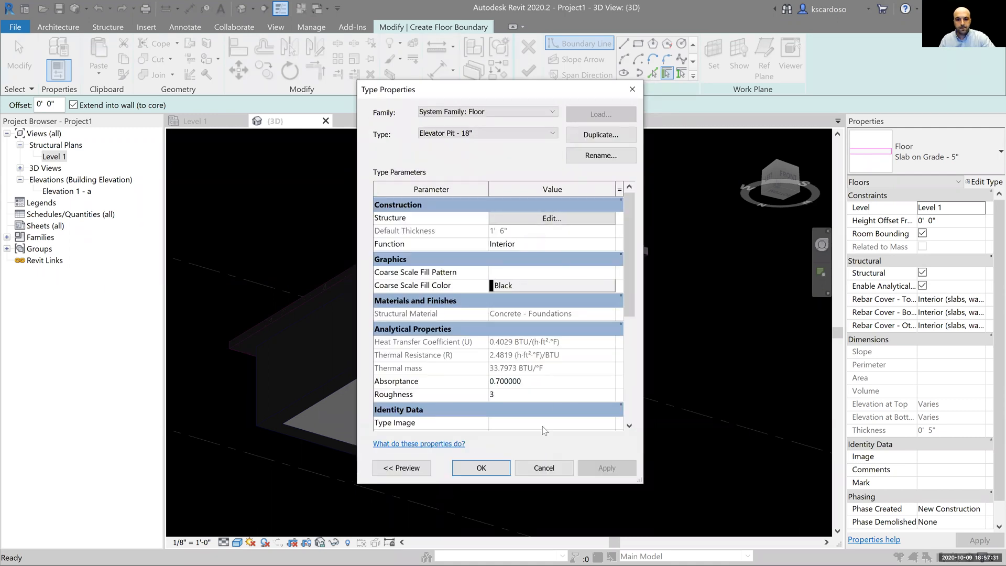
{"action": "left_click", "coordinate": [493, 469]}
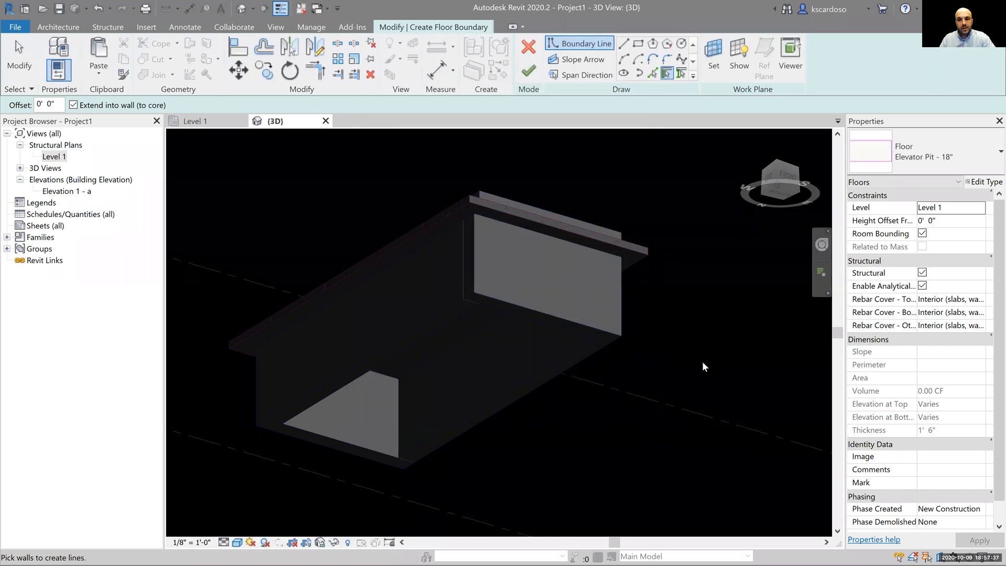
Create the floor boundary by picking the whole chain of elevator pit walls
{"action": "key", "text": "Tab"}
{"action": "left_click", "coordinate": [571, 317]}
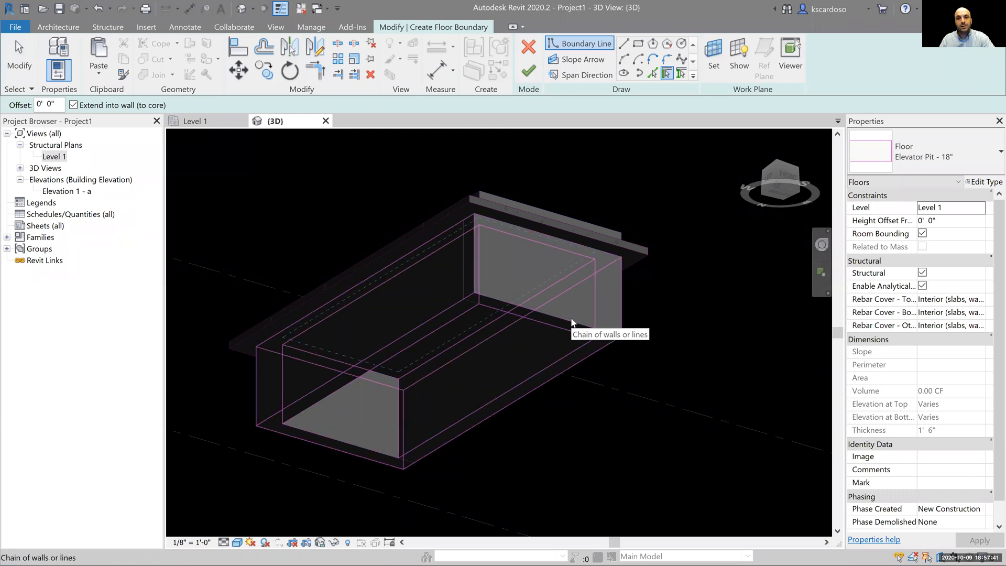
{"action": "key", "text": "Tab"}
{"action": "left_click", "coordinate": [537, 298]}
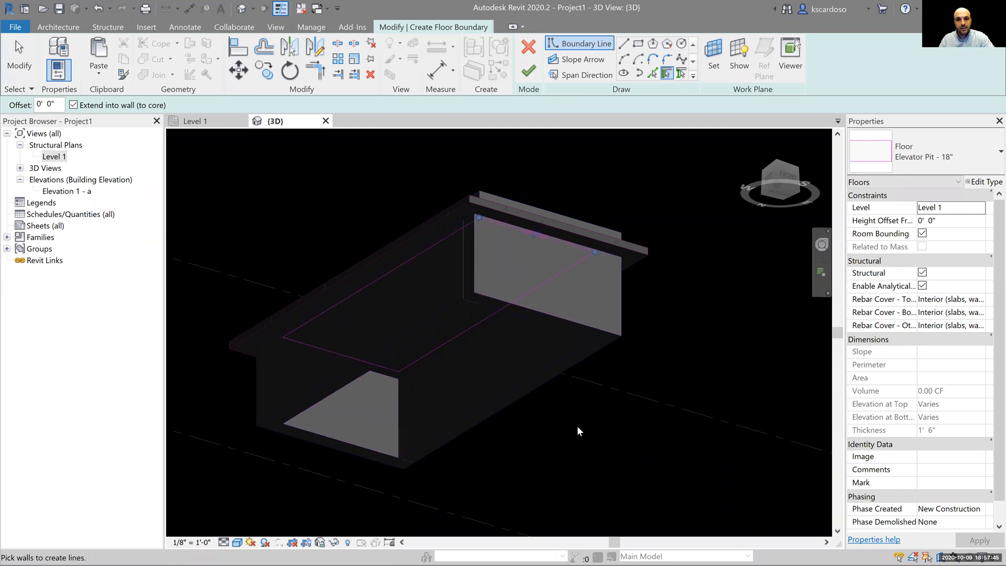
Set the Elevator Pit - 18" floor's height offset from Level 1 to -5' 0"
{"action": "key", "text": "Escape"}
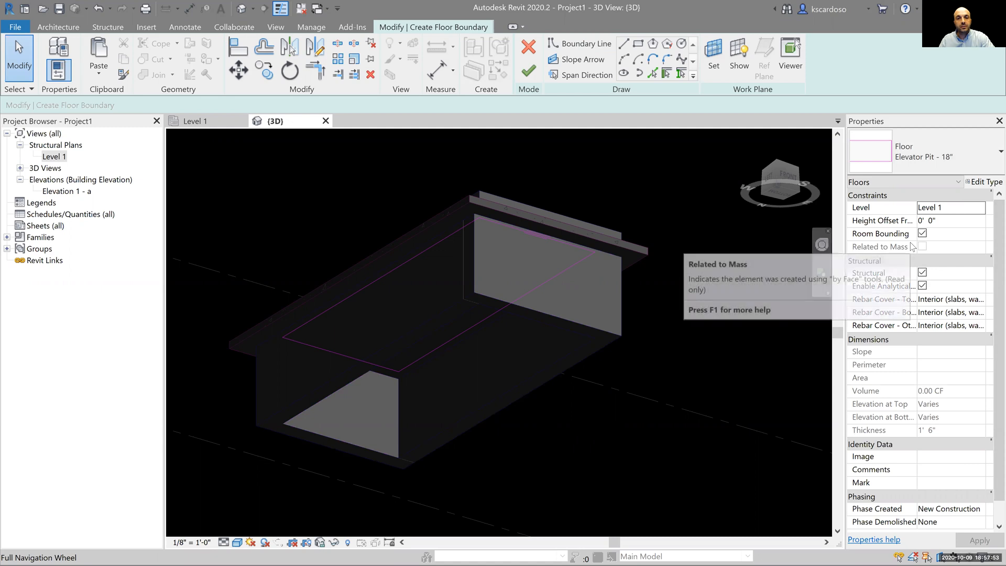
{"action": "left_click", "coordinate": [961, 221]}
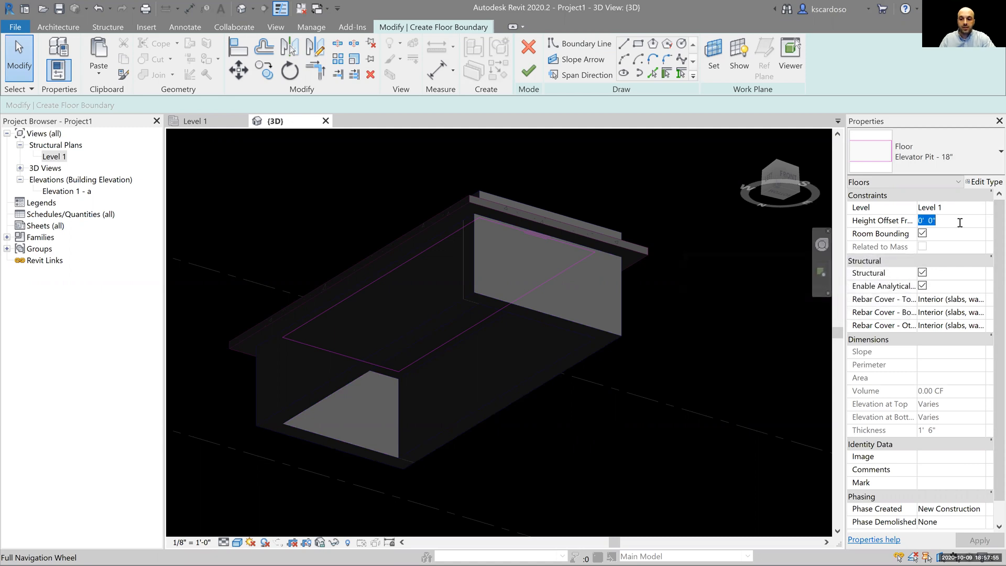
{"action": "type", "text": "-"}
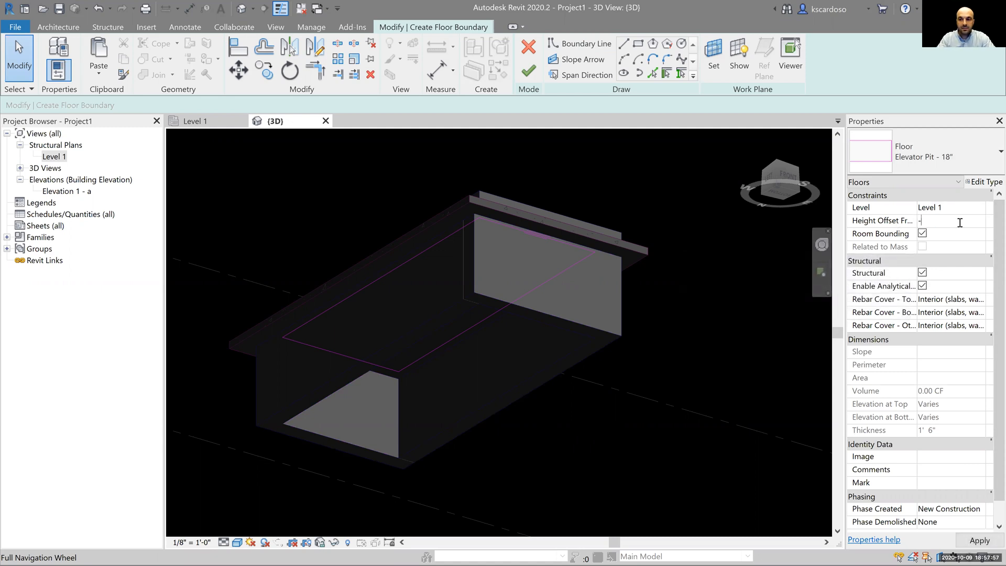
{"action": "type", "text": "5"}
{"action": "key", "text": "Return"}
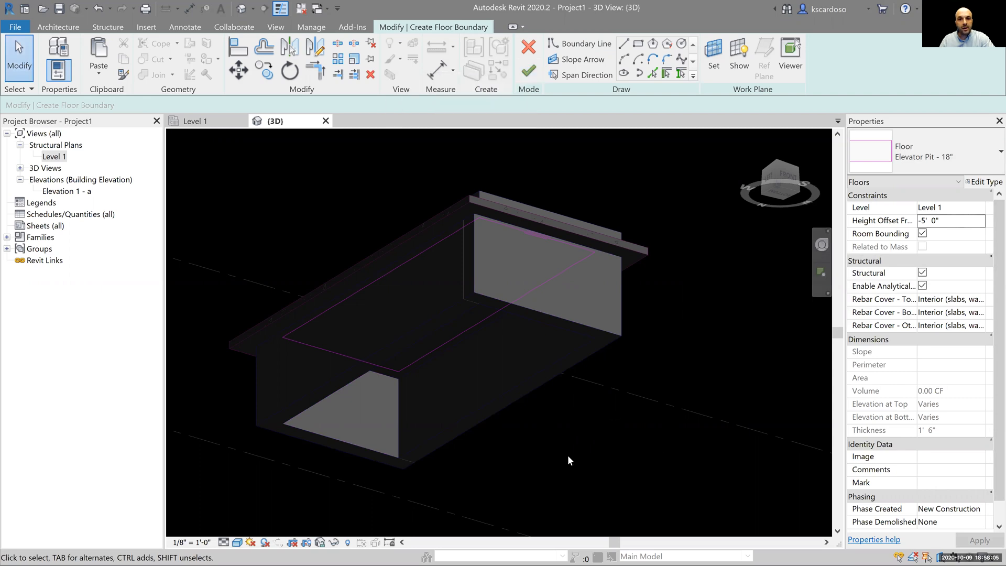
Flip the floor boundary from the inner to the outer faces of the elevator pit walls
{"action": "left_click", "coordinate": [540, 236]}
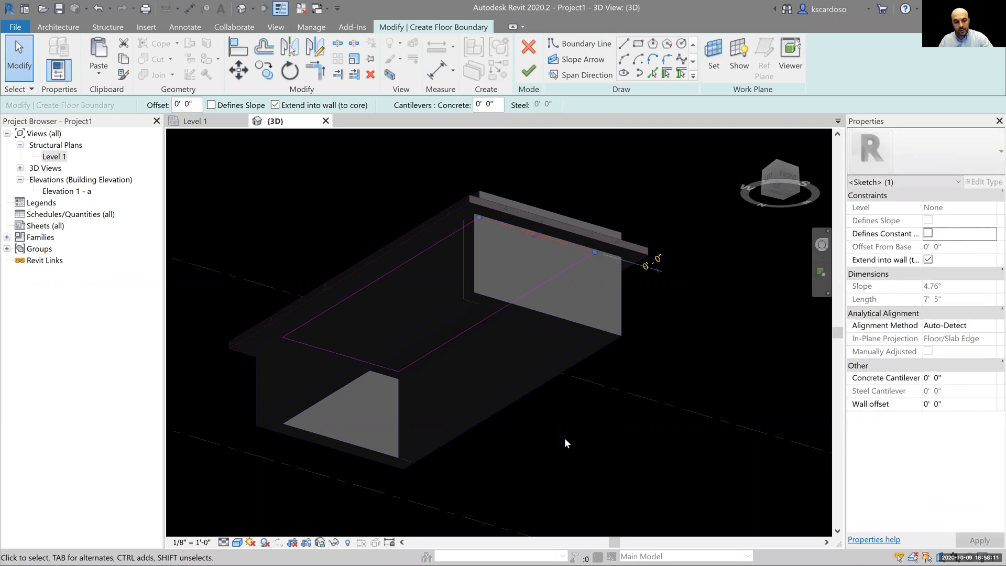
{"action": "middle_click_drag", "start_coordinate": [567, 448], "coordinate": [577, 213], "text": "shift"}
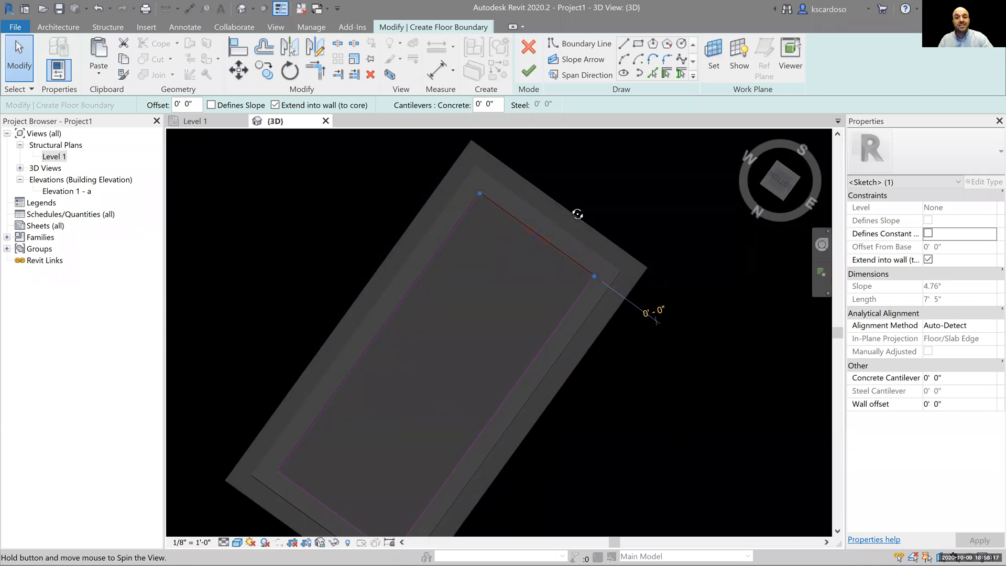
{"action": "middle_click_drag", "start_coordinate": [624, 226], "coordinate": [576, 197], "text": "shift"}
{"action": "left_click", "coordinate": [537, 236]}
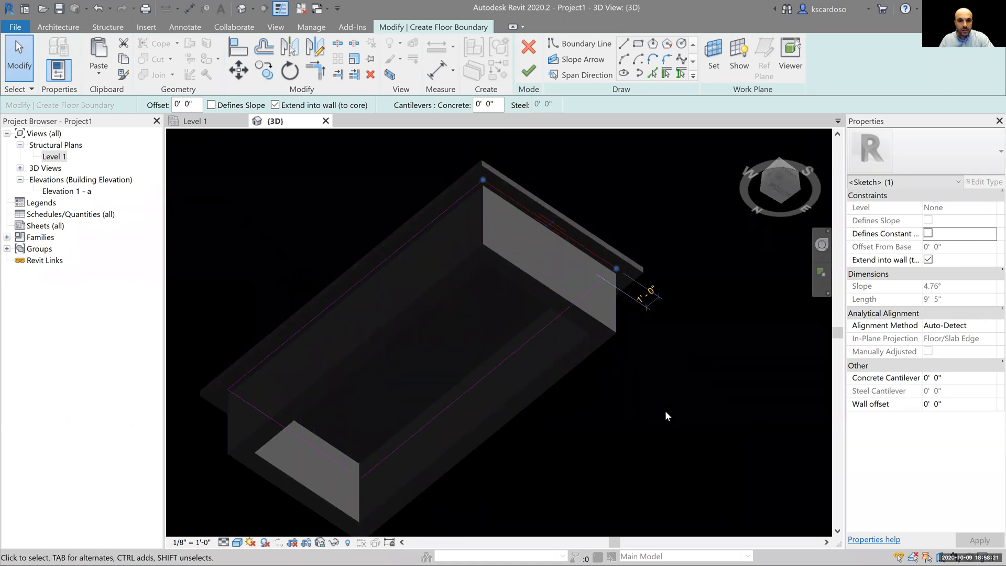
{"action": "mouse_move", "coordinate": [607, 405]}
{"action": "middle_mouse_down", "text": "shift"}
{"action": "mouse_move", "coordinate": [602, 279]}
{"action": "mouse_move", "coordinate": [613, 449]}
{"action": "mouse_move", "coordinate": [621, 430]}
{"action": "mouse_move", "coordinate": [641, 422]}
{"action": "middle_mouse_up", "text": "shift"}
{"action": "left_click", "coordinate": [622, 429]}
Finish the pit floor sketch and decline attaching the walls to the floor's bottom
{"action": "left_click", "coordinate": [530, 73]}
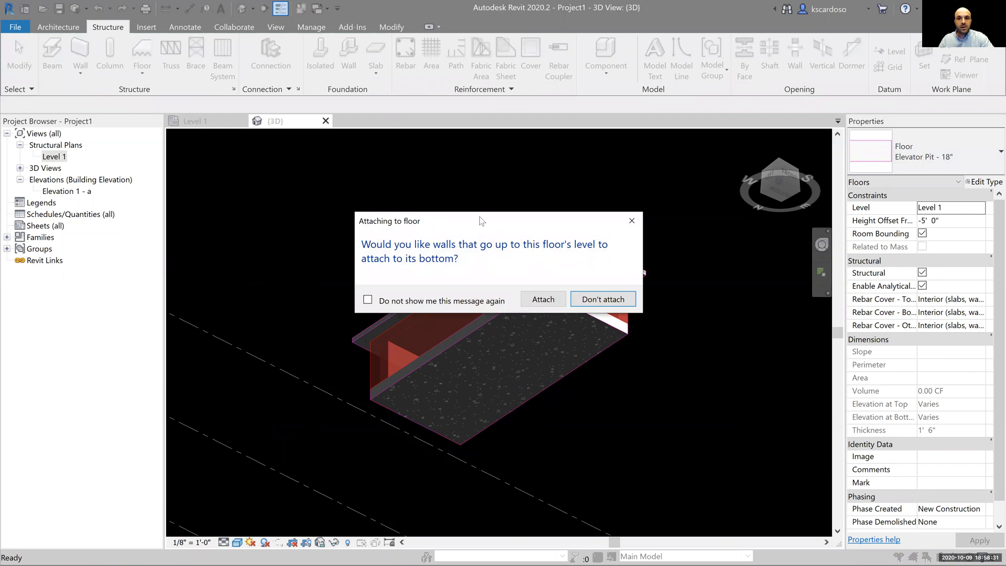
{"action": "left_click_drag", "start_coordinate": [480, 216], "coordinate": [478, 107]}
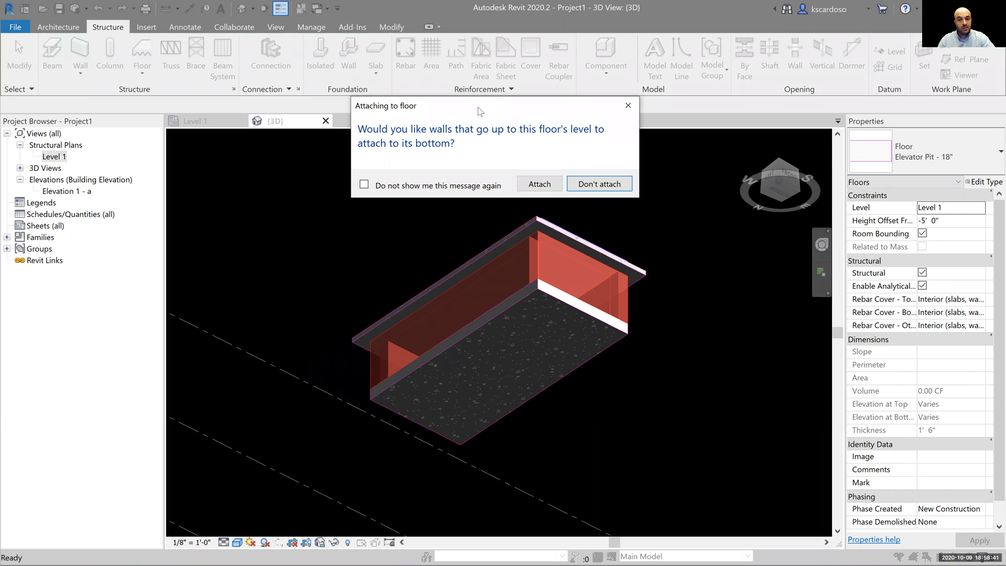
{"action": "left_click", "coordinate": [608, 182]}
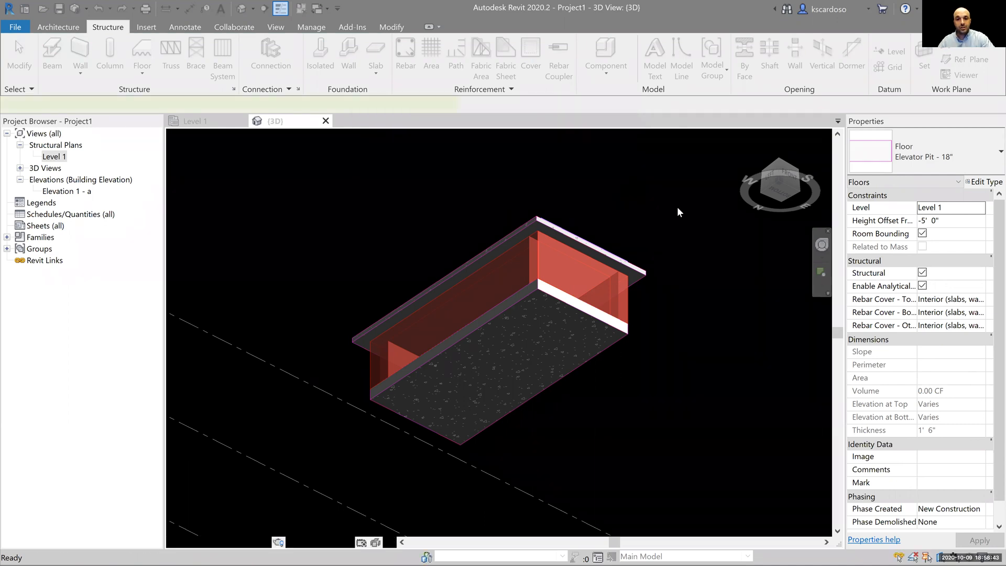
Set the pit floor's height offset from Level 1 to -6' 0"
{"action": "middle_click_drag", "start_coordinate": [671, 316], "coordinate": [654, 365], "text": "shift"}
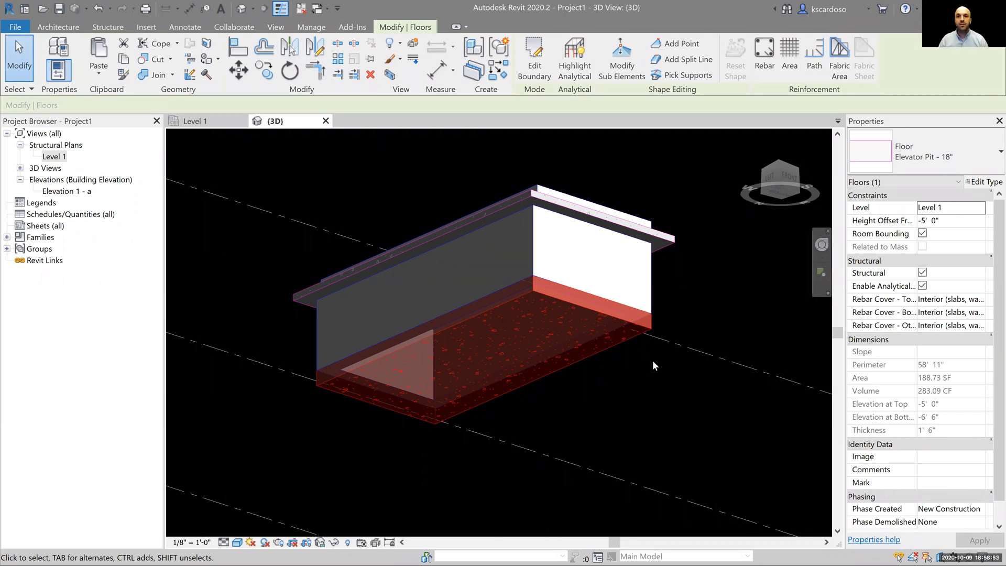
{"action": "left_click", "coordinate": [964, 220]}
{"action": "type", "text": "-6"}
{"action": "key", "text": "Return"}
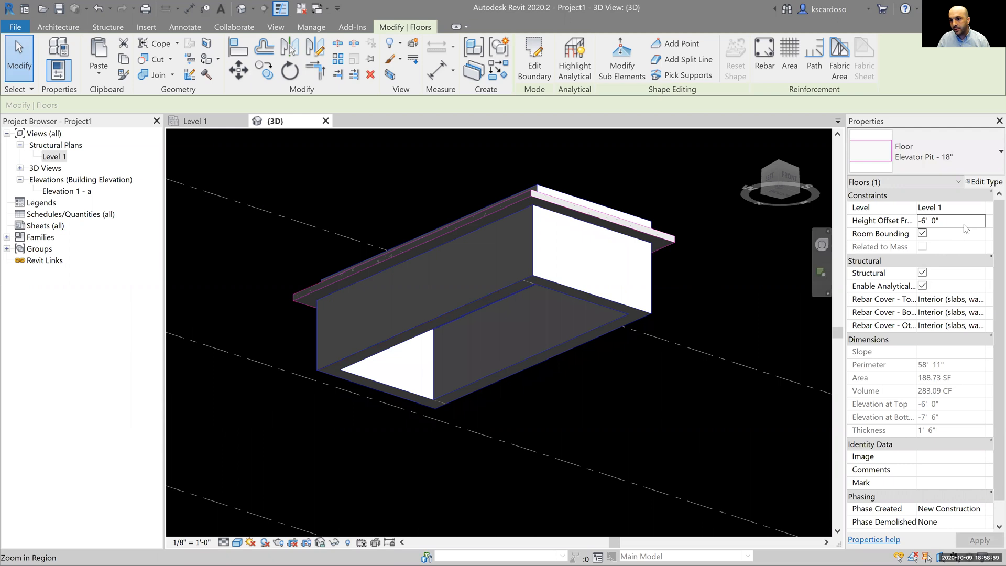
Change the pit floor's height offset from Level 1 to -5' 6"
{"action": "left_click", "coordinate": [964, 222]}
{"action": "type", "text": "-5 6"}
{"action": "key", "text": "Return"}
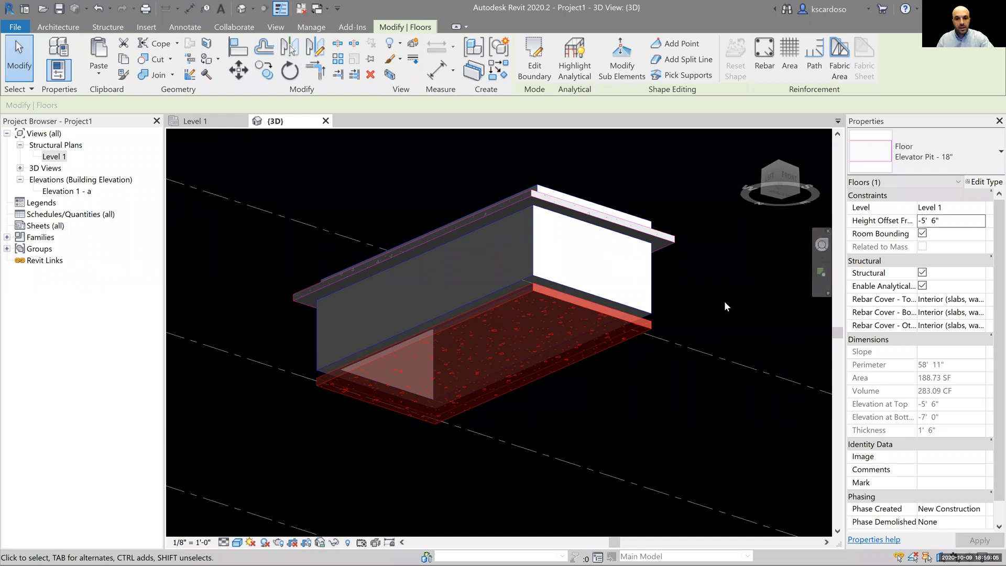
{"action": "key", "text": "Escape"}
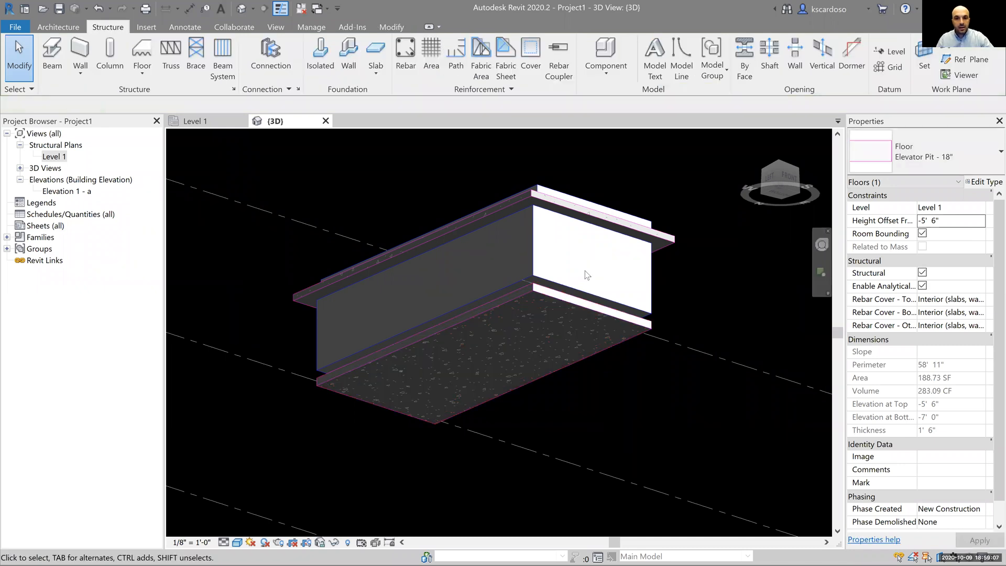
Attach the bases of the four elevator pit walls to the pit floor below them
{"action": "key", "text": "Tab"}
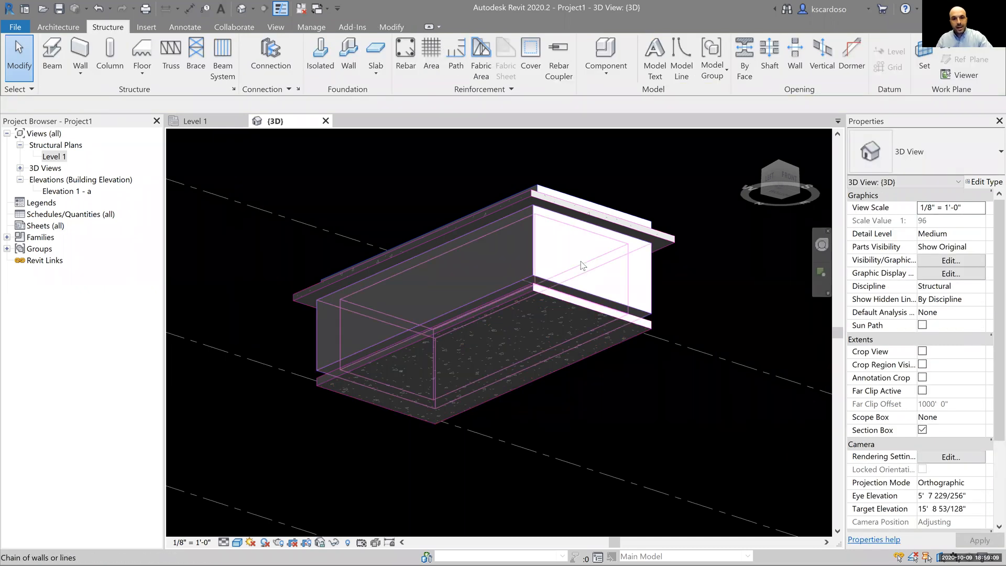
{"action": "left_click", "coordinate": [696, 282]}
{"action": "left_click", "coordinate": [629, 65]}
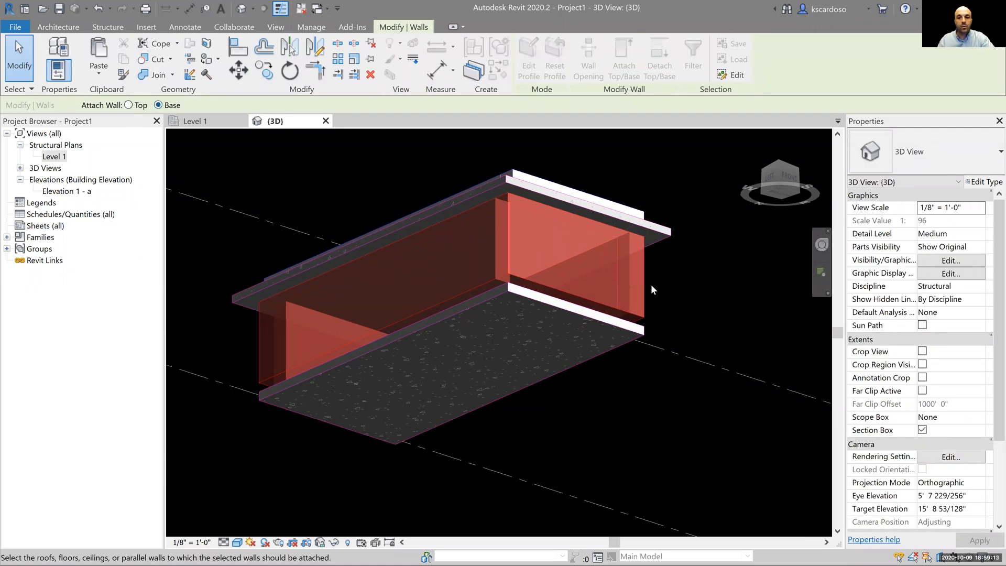
{"action": "left_click", "coordinate": [634, 330]}
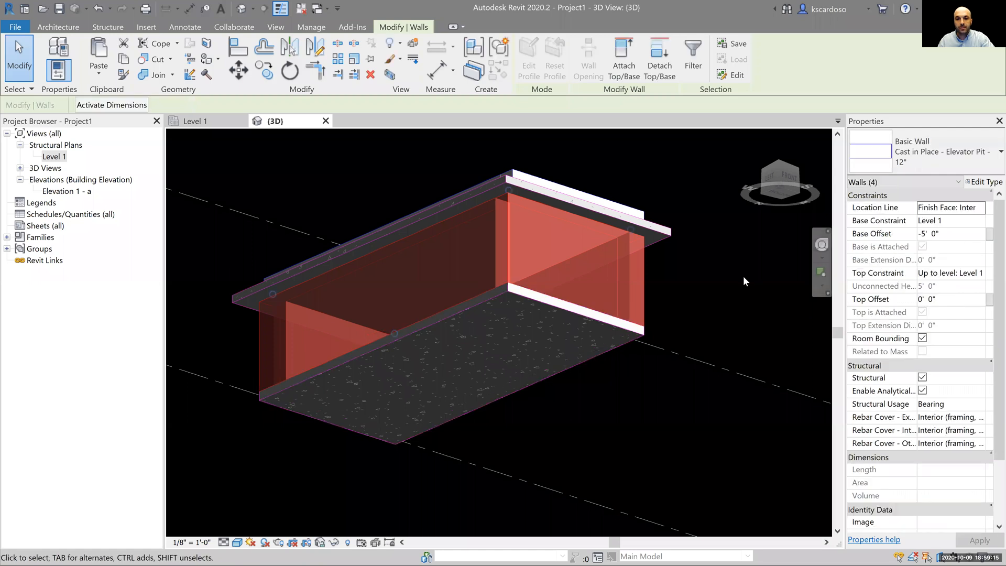
{"action": "left_click", "coordinate": [735, 289]}
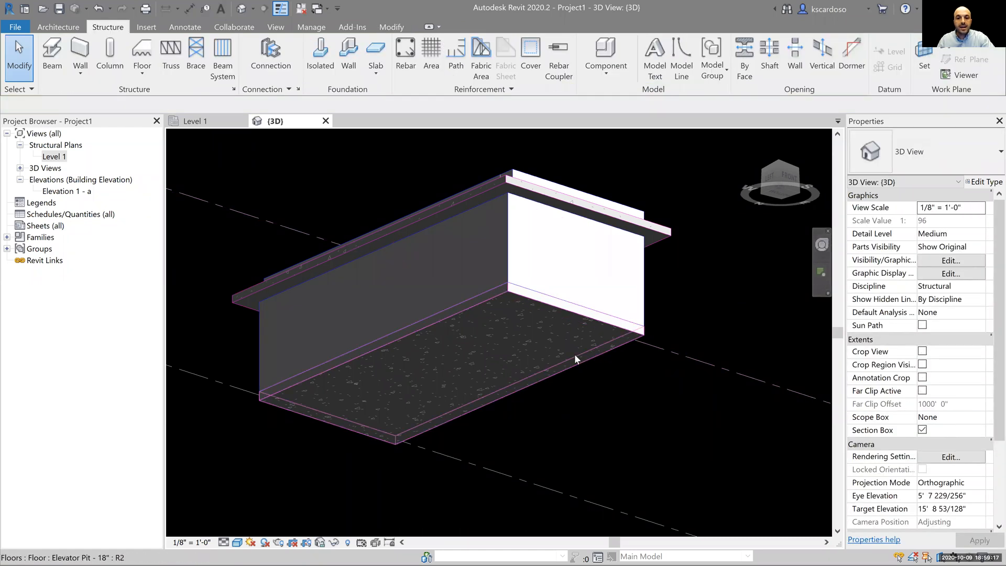
Set the pit floor's height offset back to -5' 0" with the walls attached to it
{"action": "left_click", "coordinate": [544, 336]}
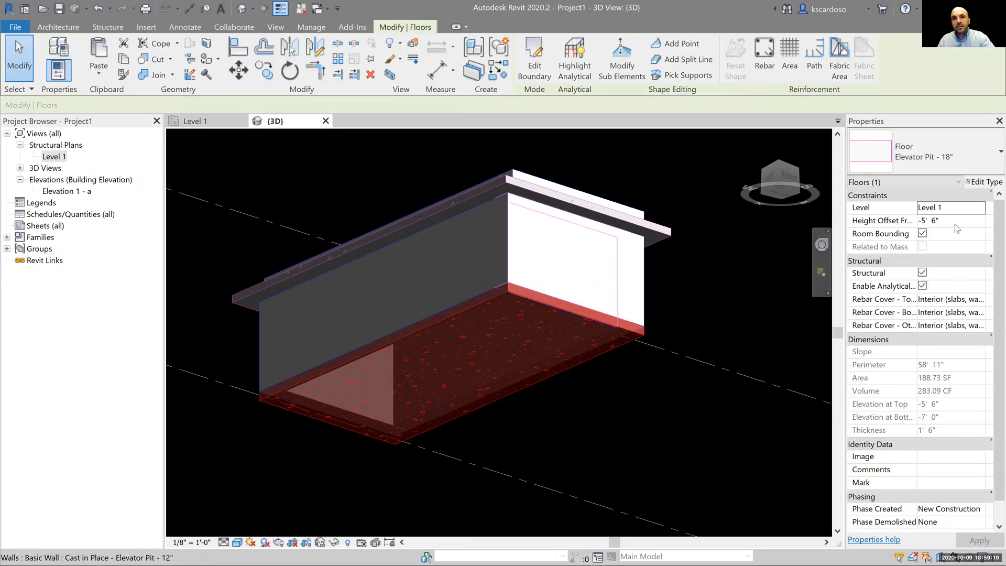
{"action": "left_click", "coordinate": [959, 221]}
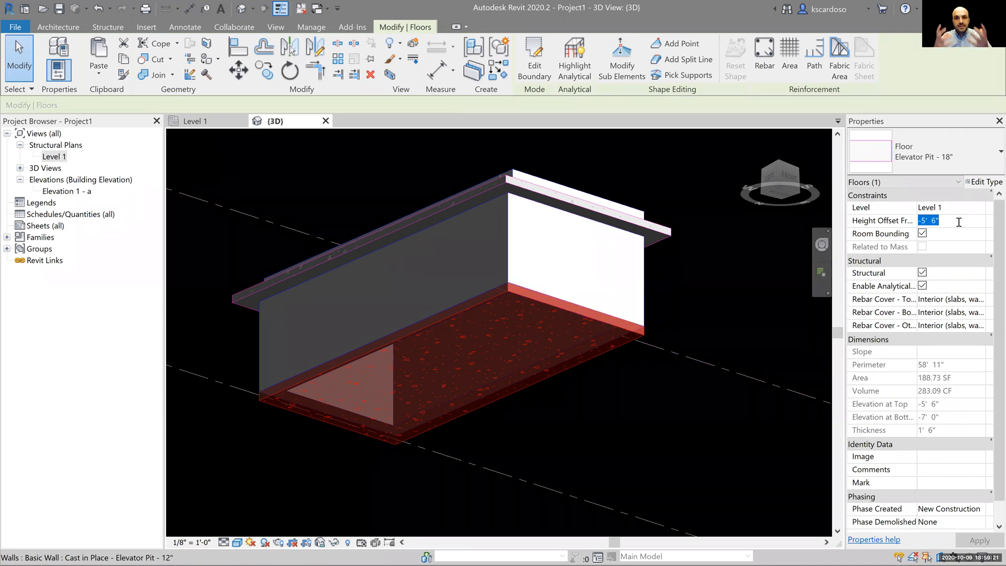
{"action": "type", "text": "-5"}
{"action": "key", "text": "Return"}
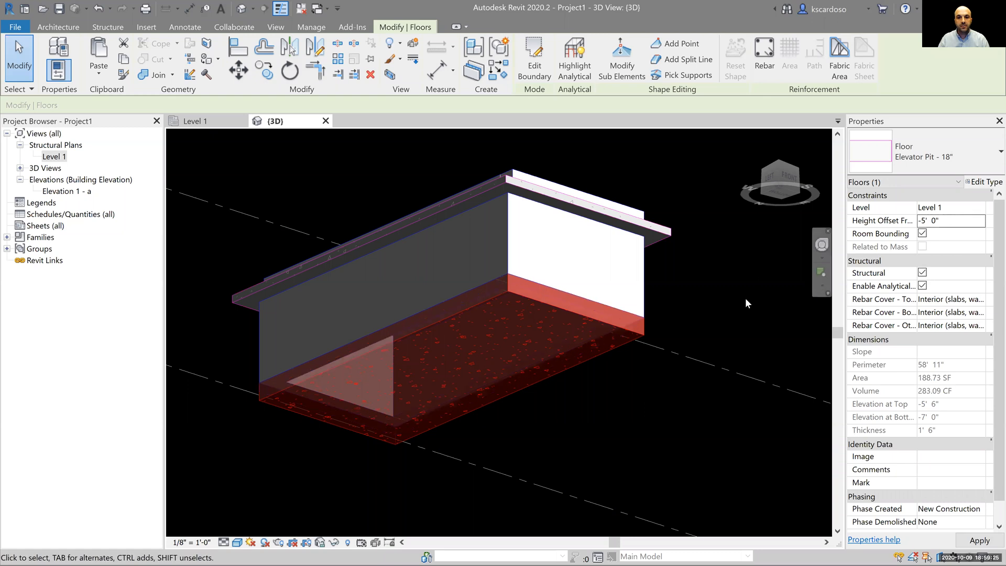
{"action": "key", "text": "Escape"}
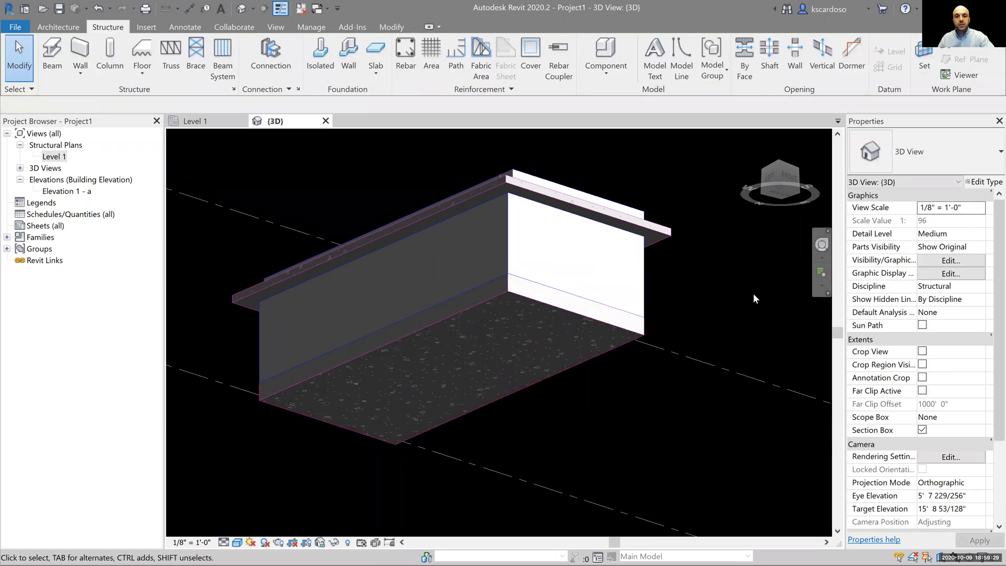
Start a shaft opening and create its boundary by picking the whole chain of Shotcrete - Interior - 12" walls above the slab
{"action": "left_click", "coordinate": [595, 170]}
{"action": "middle_click_drag", "start_coordinate": [596, 171], "coordinate": [617, 423], "text": "shift"}
{"action": "key", "text": "Escape"}
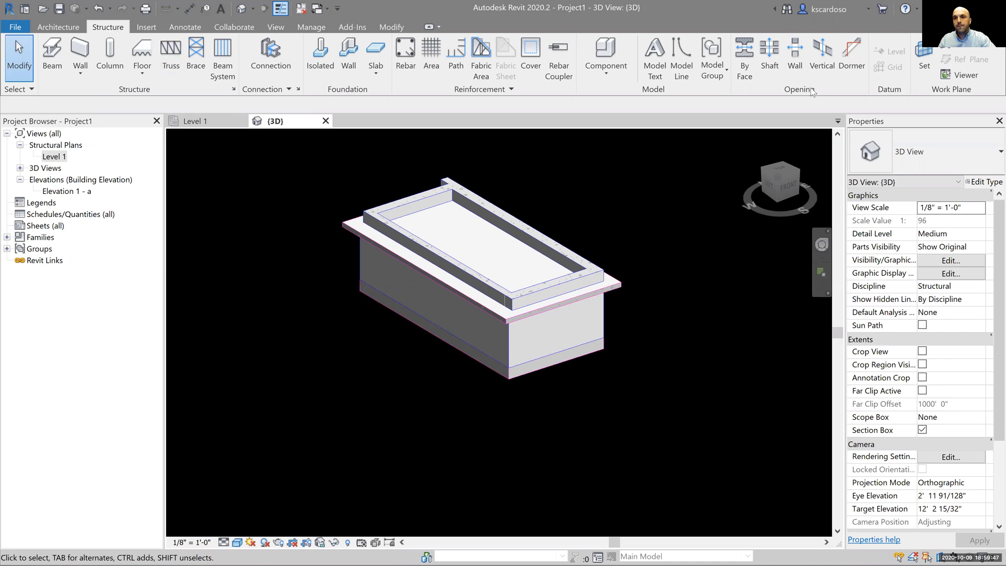
{"action": "left_click", "coordinate": [768, 52]}
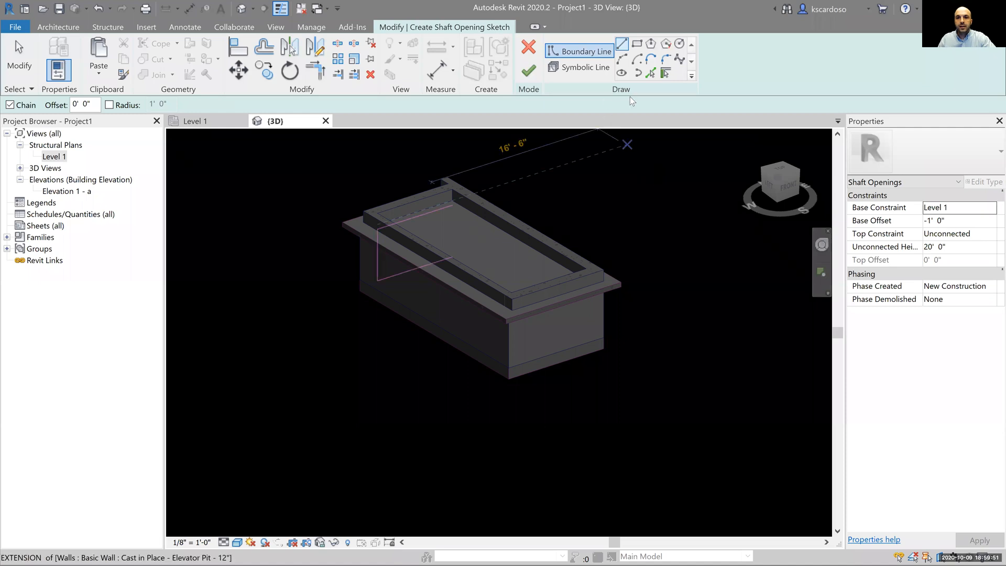
{"action": "left_click", "coordinate": [666, 74]}
{"action": "mouse_move", "coordinate": [637, 178]}
{"action": "middle_mouse_down", "text": "shift"}
{"action": "mouse_move", "coordinate": [618, 241]}
{"action": "mouse_move", "coordinate": [506, 260]}
{"action": "middle_mouse_up", "text": "shift"}
{"action": "scroll", "coordinate": [504, 259], "scroll_direction": "up", "scroll_amount": 2}
{"action": "left_click", "coordinate": [447, 205]}
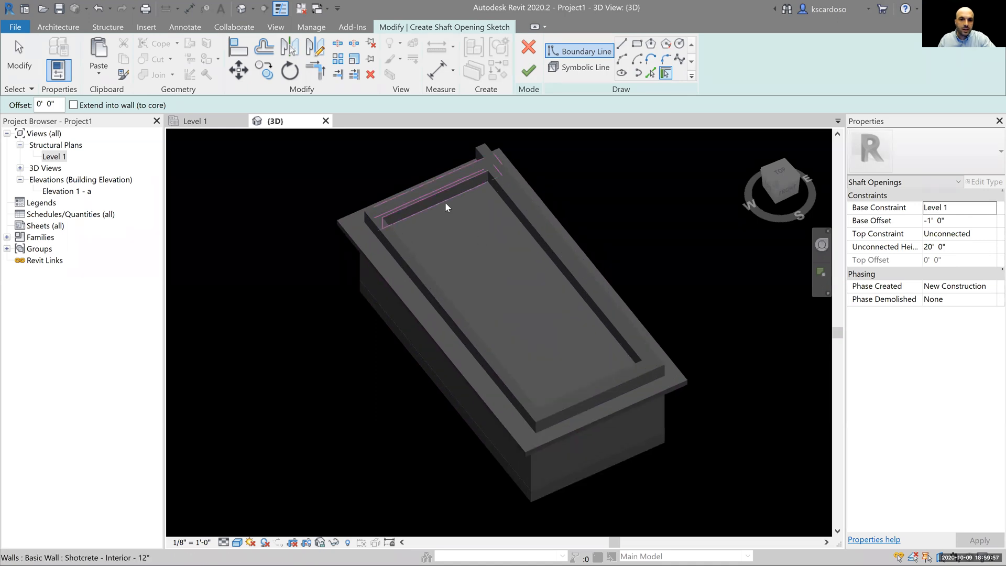
{"action": "scroll", "coordinate": [443, 193], "scroll_direction": "up", "scroll_amount": 3}
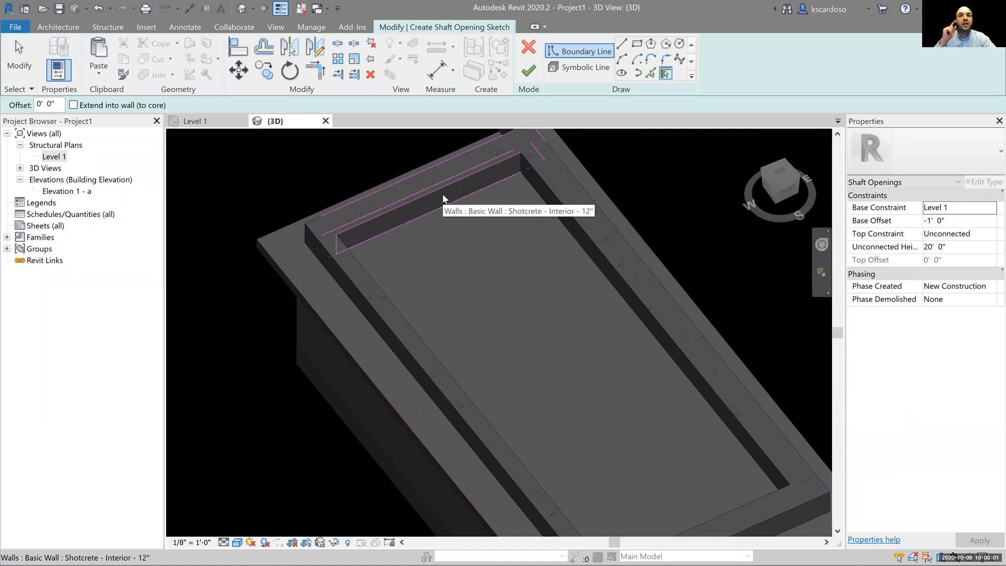
{"action": "scroll", "coordinate": [443, 199], "scroll_direction": "down", "scroll_amount": 6}
{"action": "middle_click_drag", "start_coordinate": [477, 210], "coordinate": [455, 378], "text": "shift"}
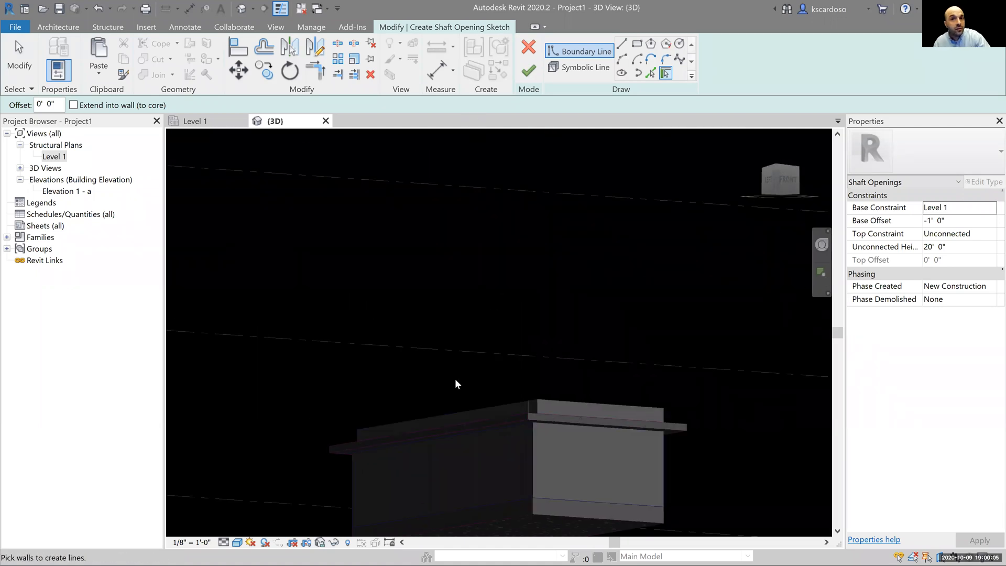
{"action": "middle_click_drag", "start_coordinate": [454, 288], "coordinate": [579, 270], "text": "shift"}
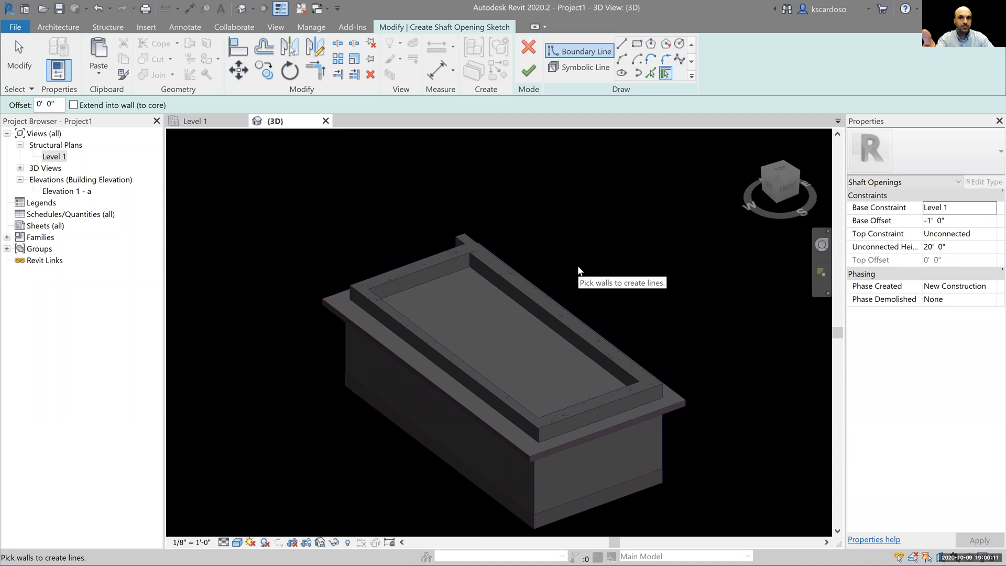
{"action": "scroll", "coordinate": [446, 297], "scroll_direction": "up", "scroll_amount": 2}
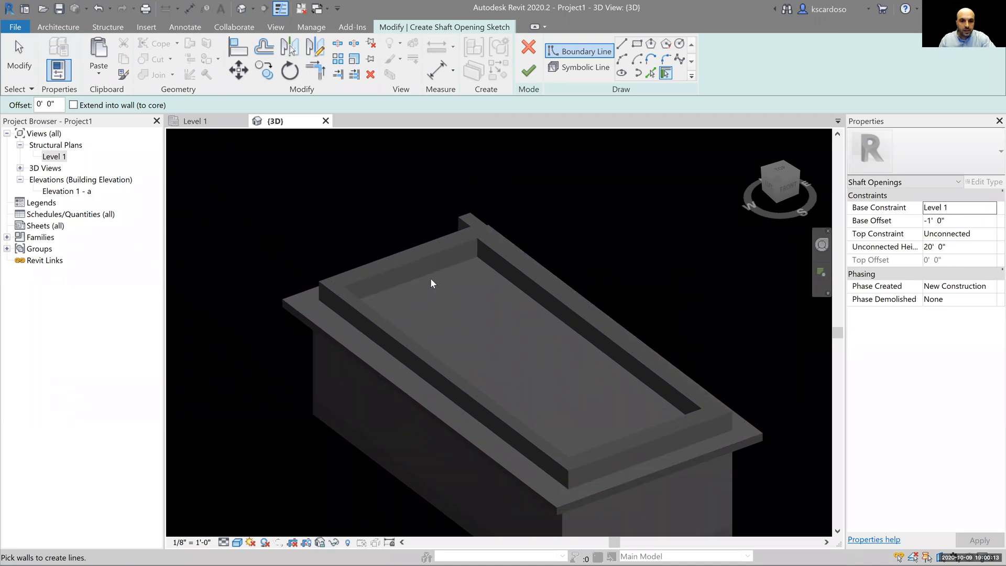
{"action": "key", "text": "Tab"}
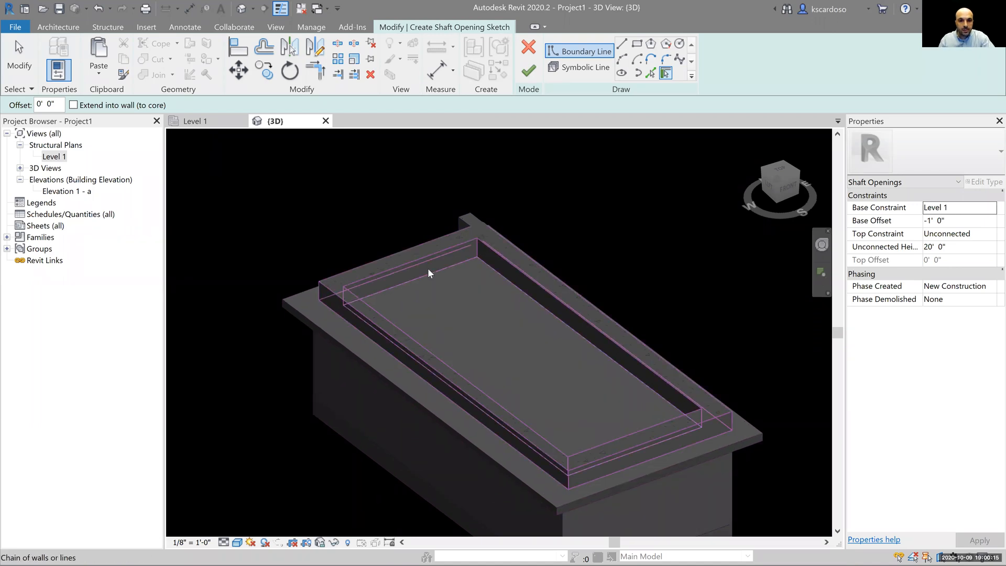
{"action": "left_click", "coordinate": [429, 272]}
{"action": "key", "text": "Escape"}
In the top view, draw two crossing diagonal symbolic lines between the opposite corners of the shaft boundary
{"action": "middle_click_drag", "start_coordinate": [685, 284], "coordinate": [723, 236], "text": "shift"}
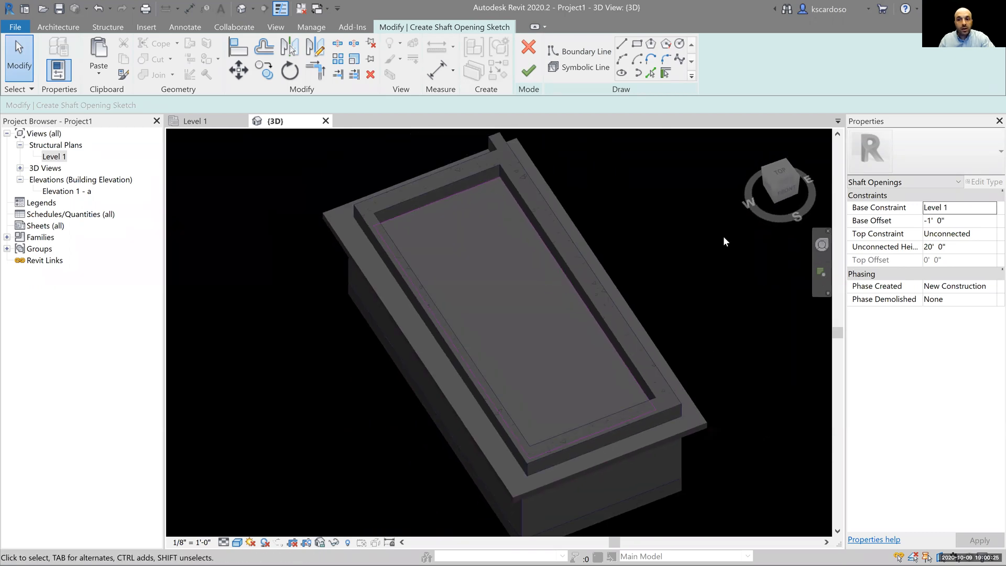
{"action": "left_click", "coordinate": [782, 175]}
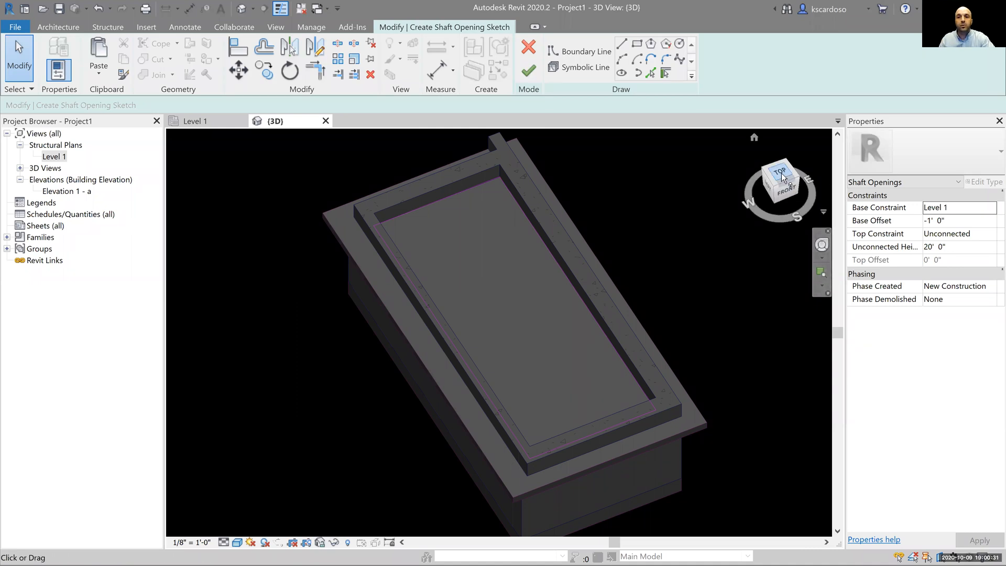
{"action": "left_click", "coordinate": [588, 69]}
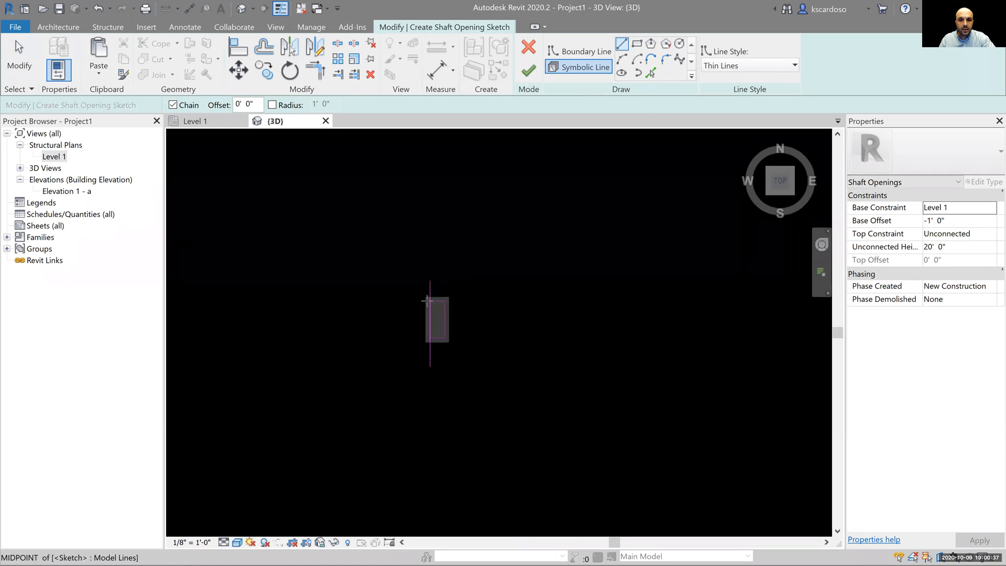
{"action": "scroll", "coordinate": [429, 314], "scroll_direction": "up", "scroll_amount": 5}
{"action": "left_click", "coordinate": [432, 262]}
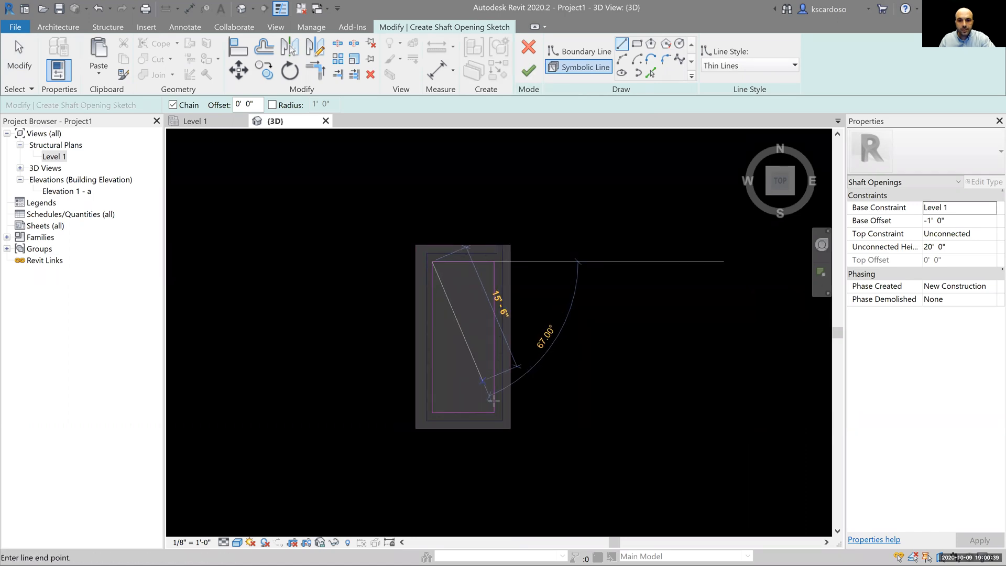
{"action": "left_click", "coordinate": [495, 412]}
{"action": "key", "text": "Escape"}
{"action": "left_click", "coordinate": [432, 412]}
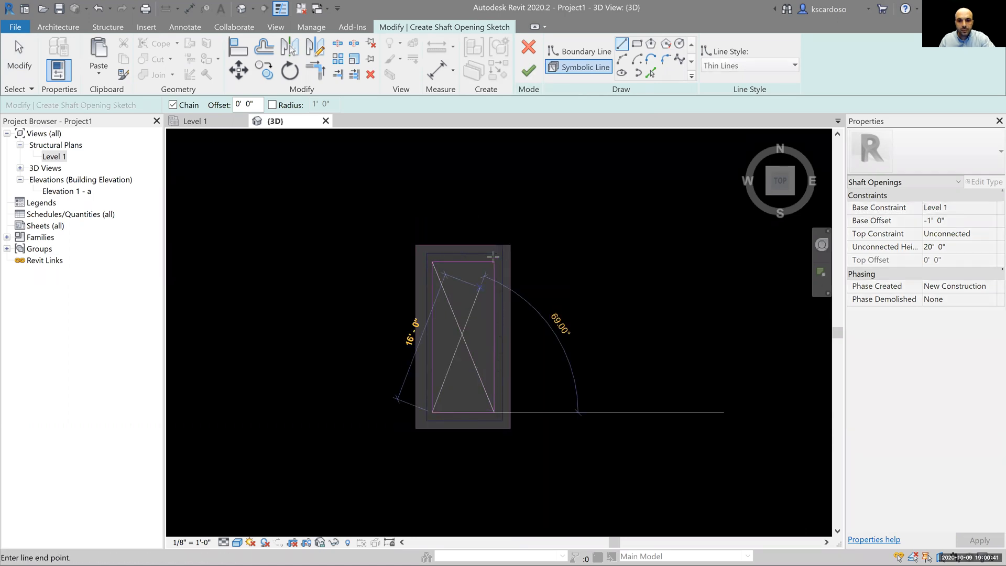
{"action": "left_click", "coordinate": [494, 261]}
{"action": "key", "text": "Escape"}
{"action": "key", "text": "Escape"}
Finish the shaft opening sketch to cut the slab above the elevator pit, and inspect the result in 3D
{"action": "mouse_move", "coordinate": [640, 231]}
{"action": "middle_mouse_down", "text": "shift"}
{"action": "mouse_move", "coordinate": [645, 298]}
{"action": "mouse_move", "coordinate": [596, 278]}
{"action": "middle_mouse_up", "text": "shift"}
{"action": "left_click", "coordinate": [529, 71]}
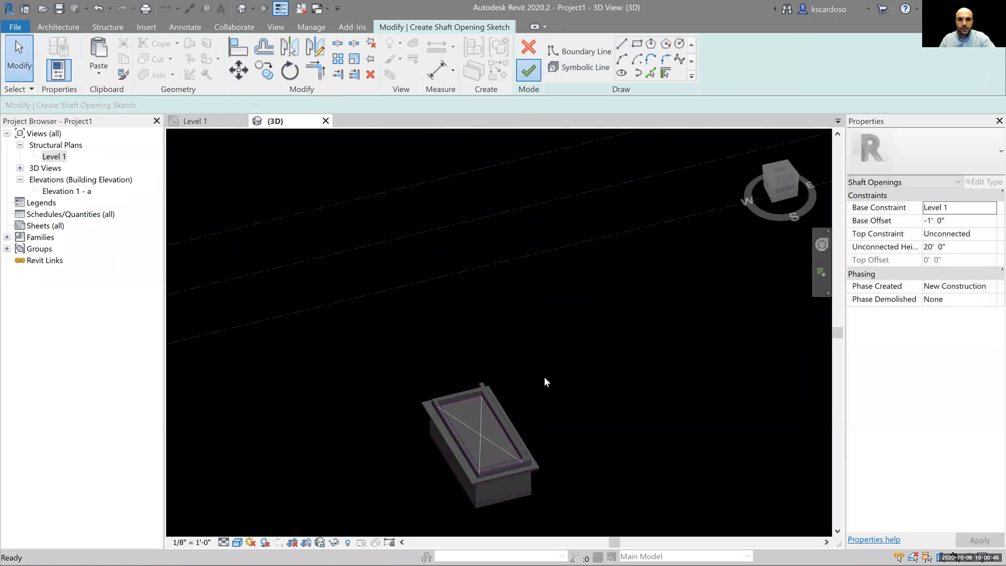
{"action": "middle_click_drag", "start_coordinate": [592, 424], "coordinate": [575, 460], "text": "shift"}
{"action": "left_click", "coordinate": [576, 461]}
{"action": "scroll", "coordinate": [488, 436], "scroll_direction": "up", "scroll_amount": 3}
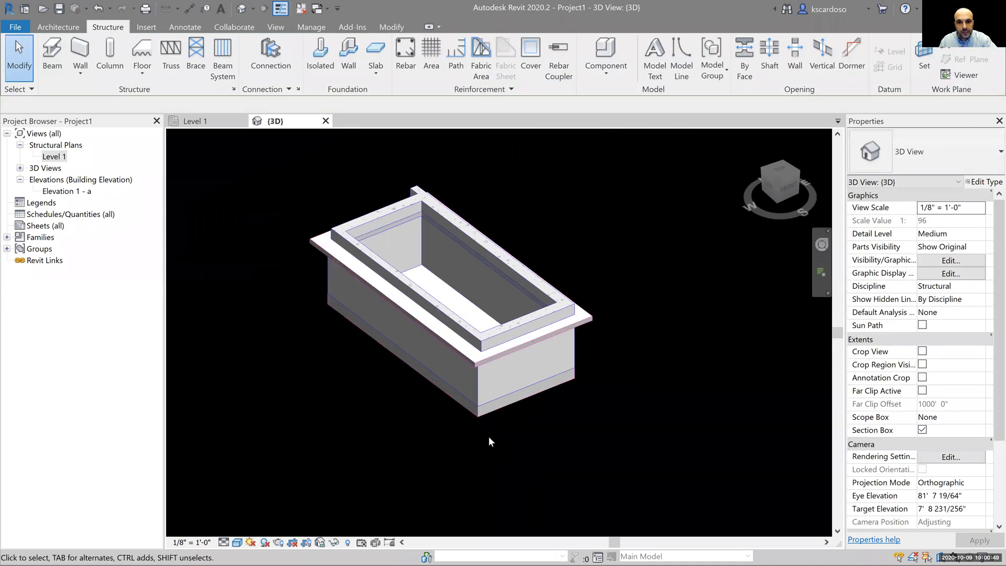
{"action": "scroll", "coordinate": [388, 215], "scroll_direction": "up", "scroll_amount": 4}
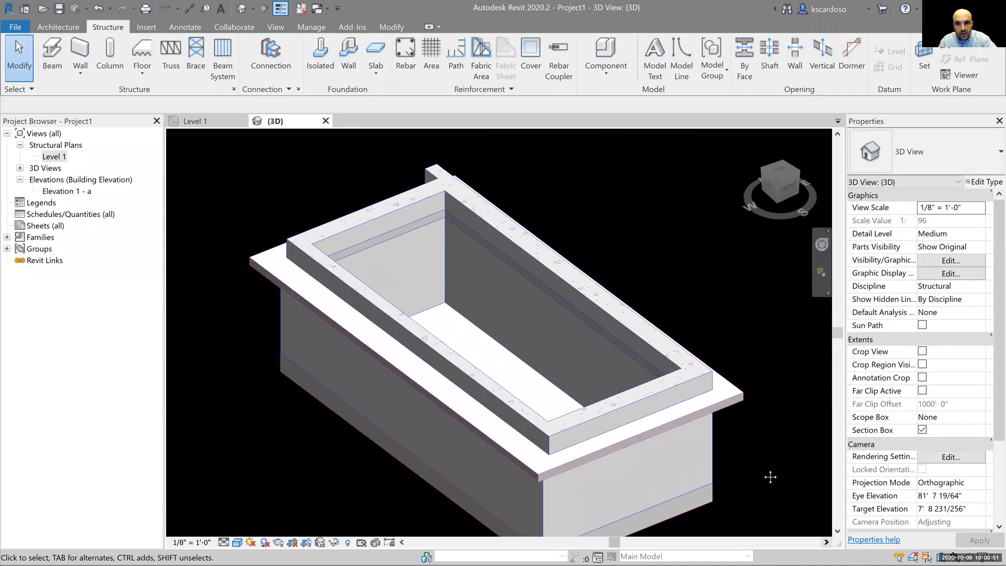
{"action": "scroll", "coordinate": [770, 477], "scroll_direction": "down", "scroll_amount": 1}
{"action": "middle_click_drag", "start_coordinate": [771, 477], "coordinate": [743, 460]}
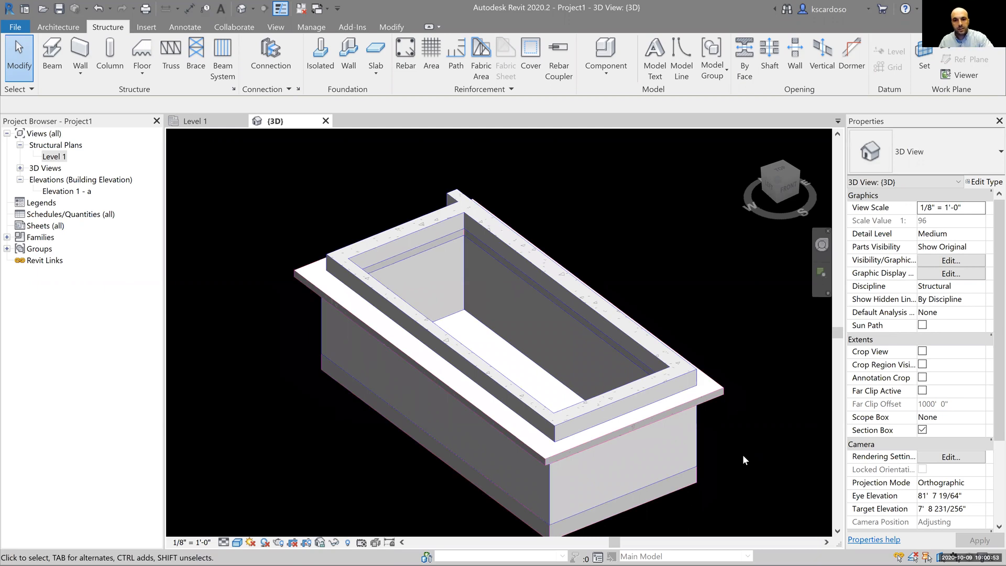